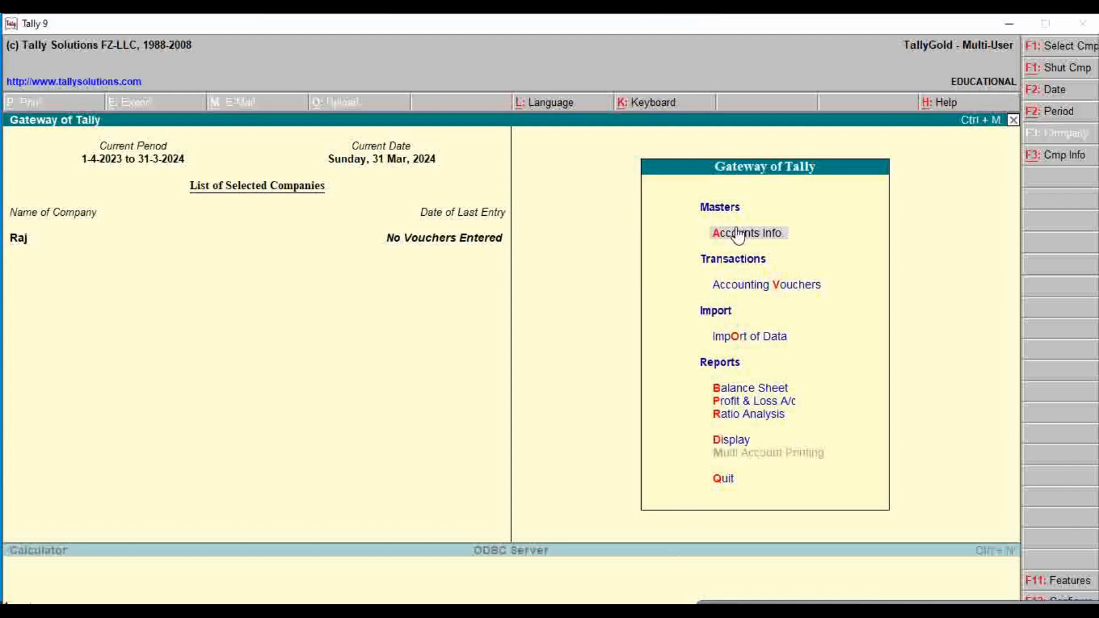
Step: From Gateway of Tally, open Accounts Info > Ledgers > Create for a single new ledger
{"action": "key", "text": "super+plus"}
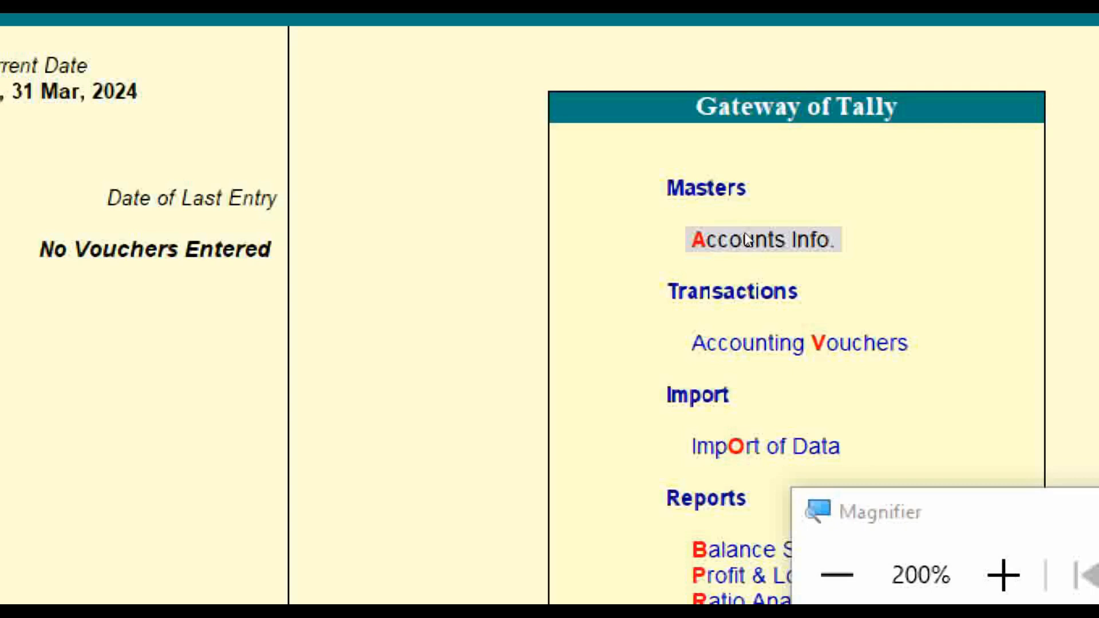
{"action": "left_click", "coordinate": [748, 240]}
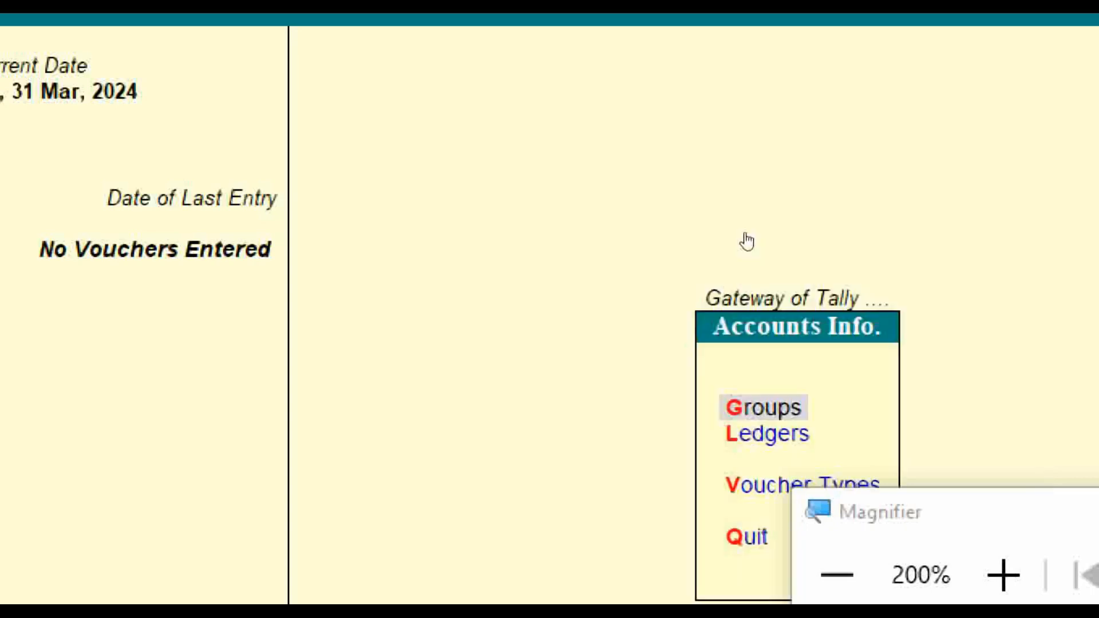
{"action": "key", "text": "super+minus"}
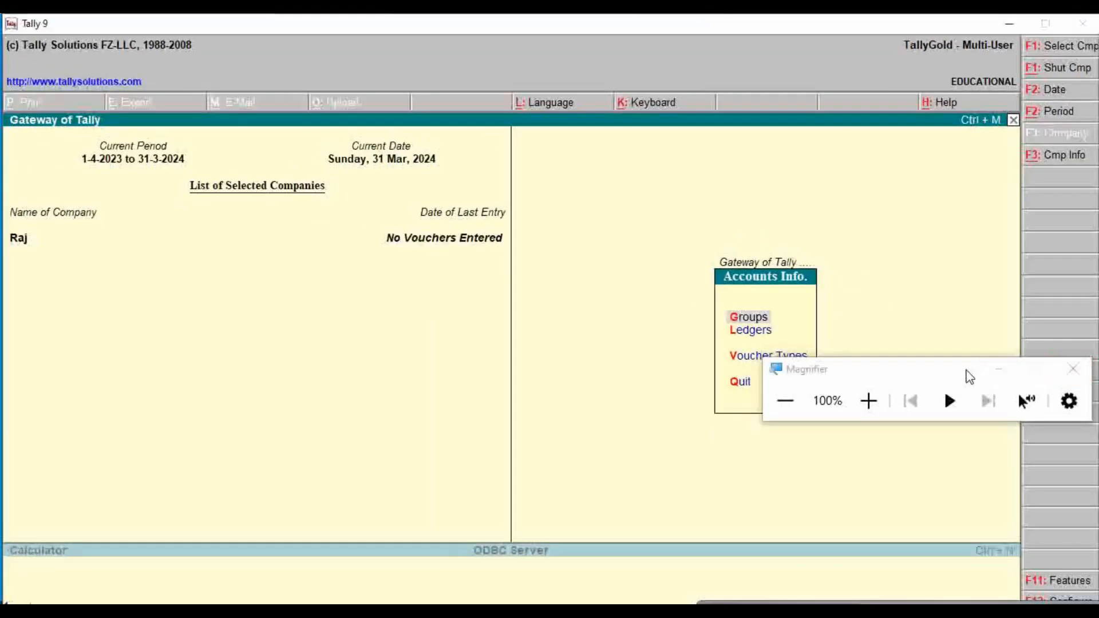
{"action": "left_click_drag", "start_coordinate": [967, 371], "coordinate": [1037, 617]}
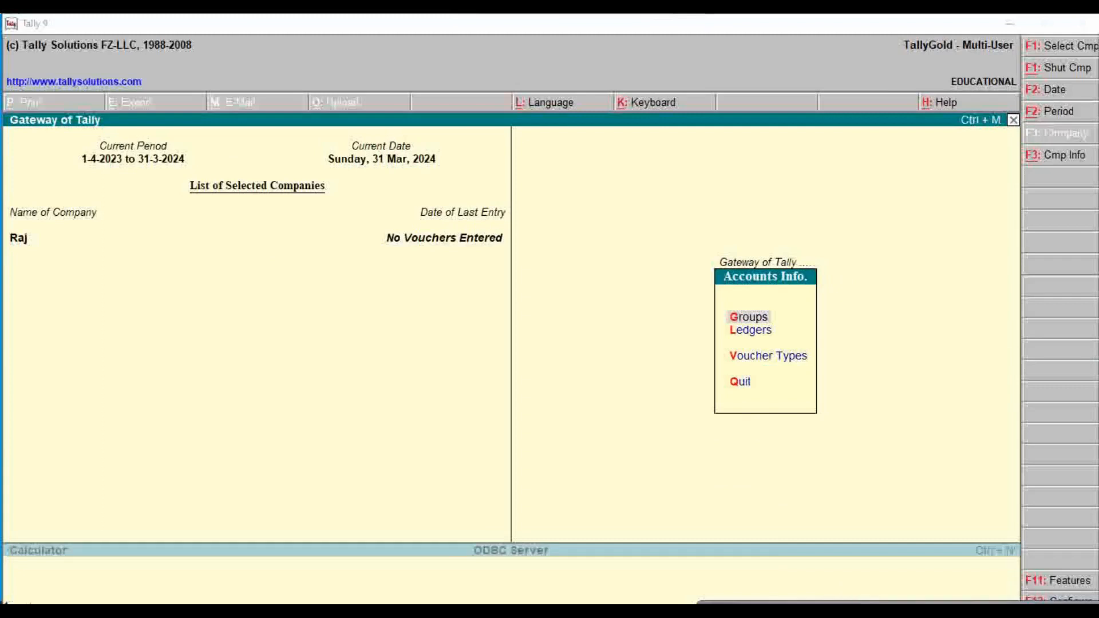
{"action": "left_click", "coordinate": [973, 470]}
{"action": "key", "text": "Down"}
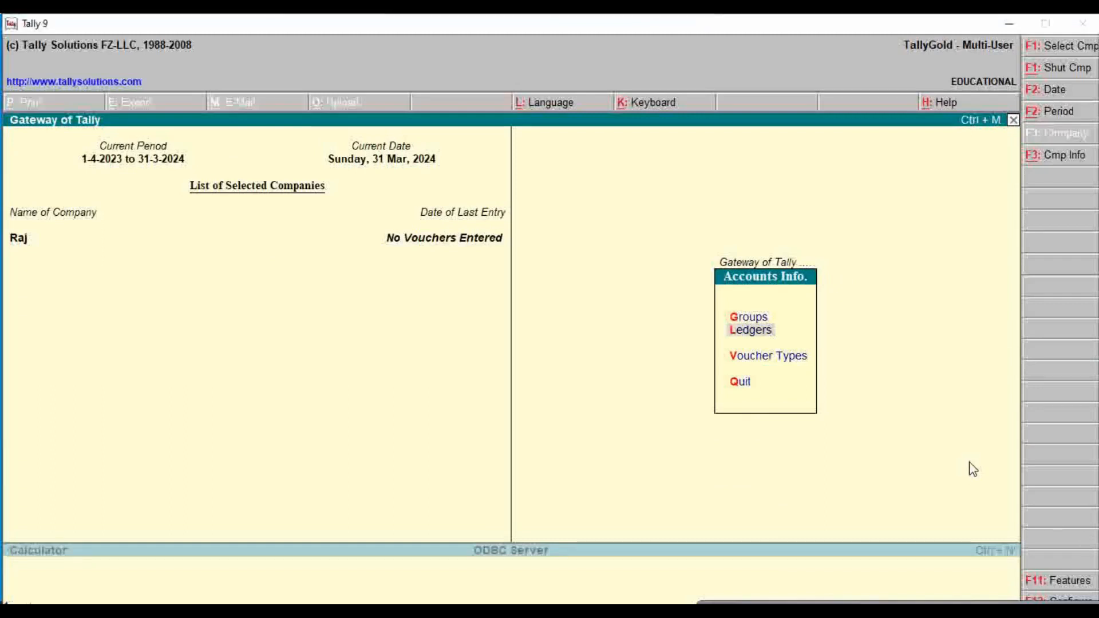
{"action": "key", "text": "Return"}
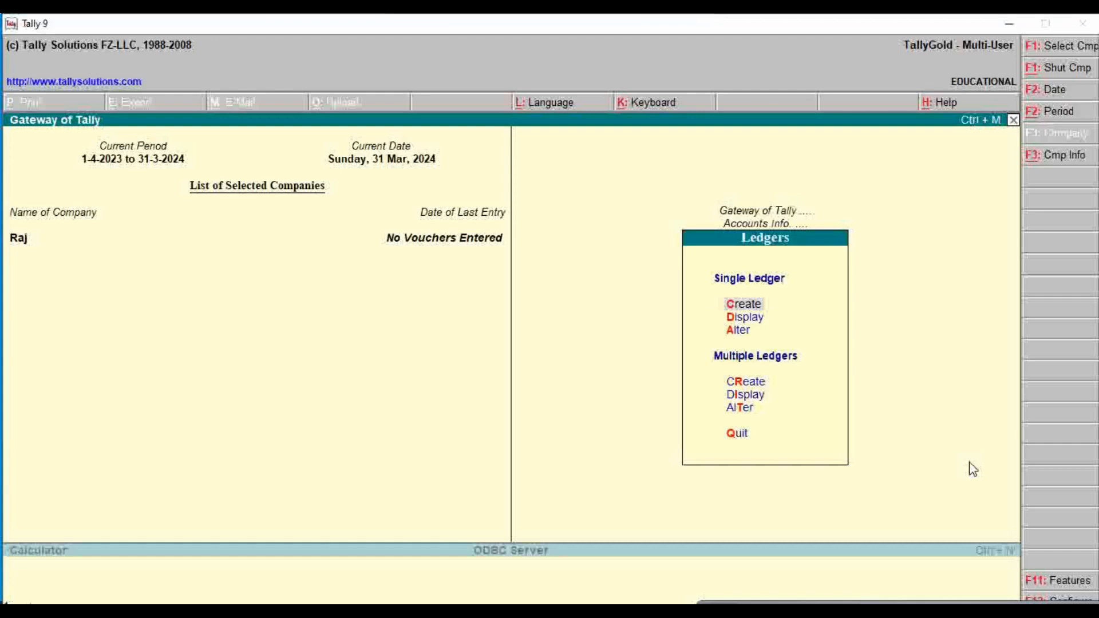
{"action": "key", "text": "Return"}
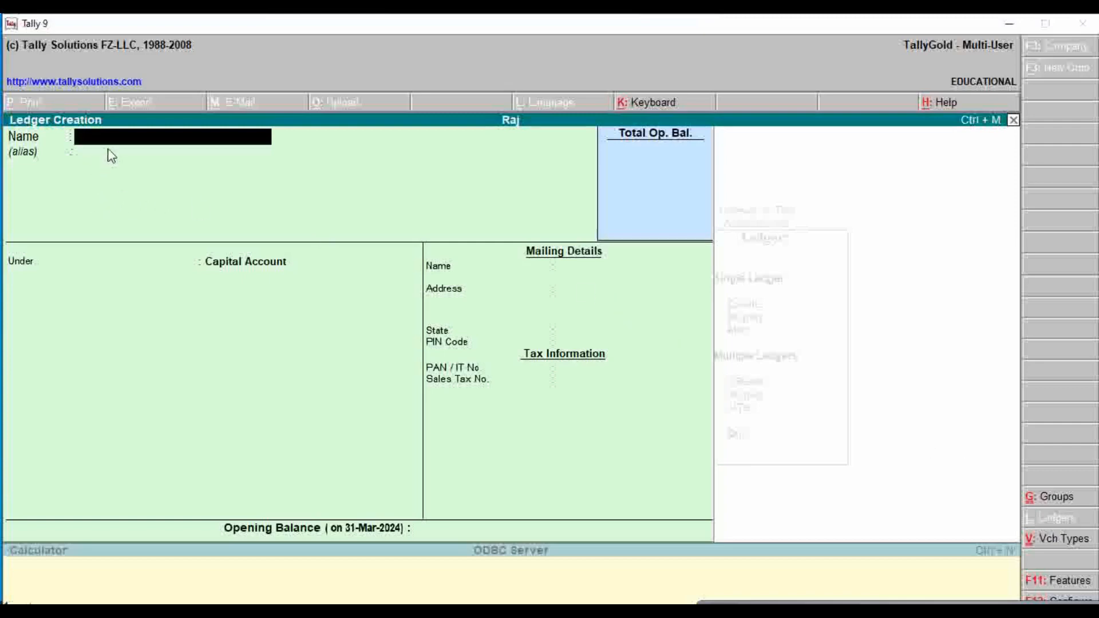
Step: Create a capital ledger in the proprietor's name under Capital Account, state Not Applicable
{"action": "key", "text": "Return"}
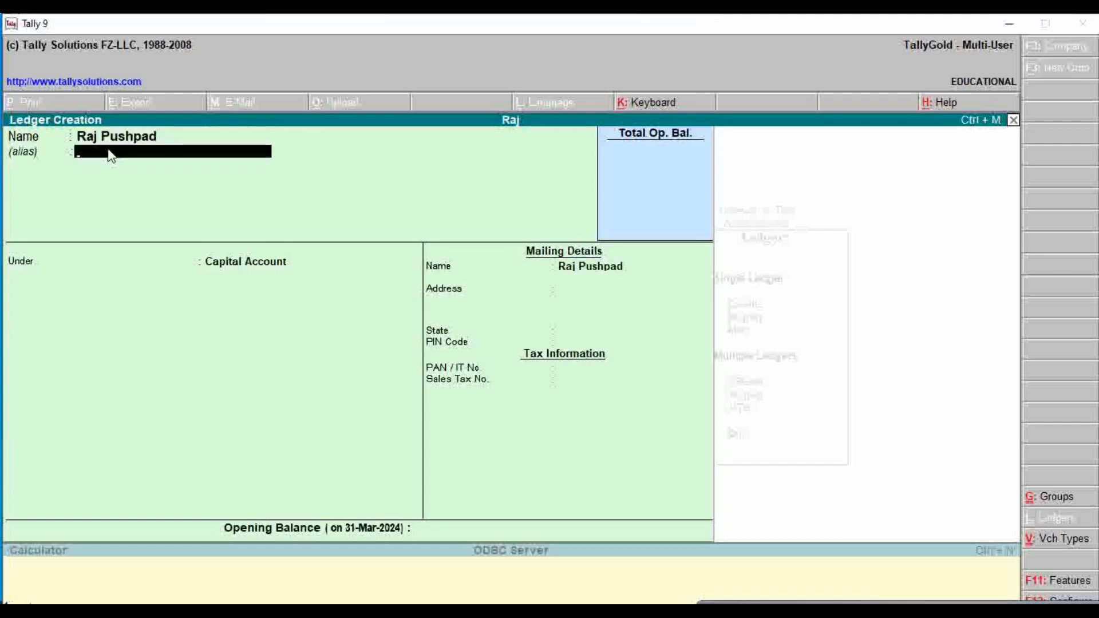
{"action": "key", "text": "Return"}
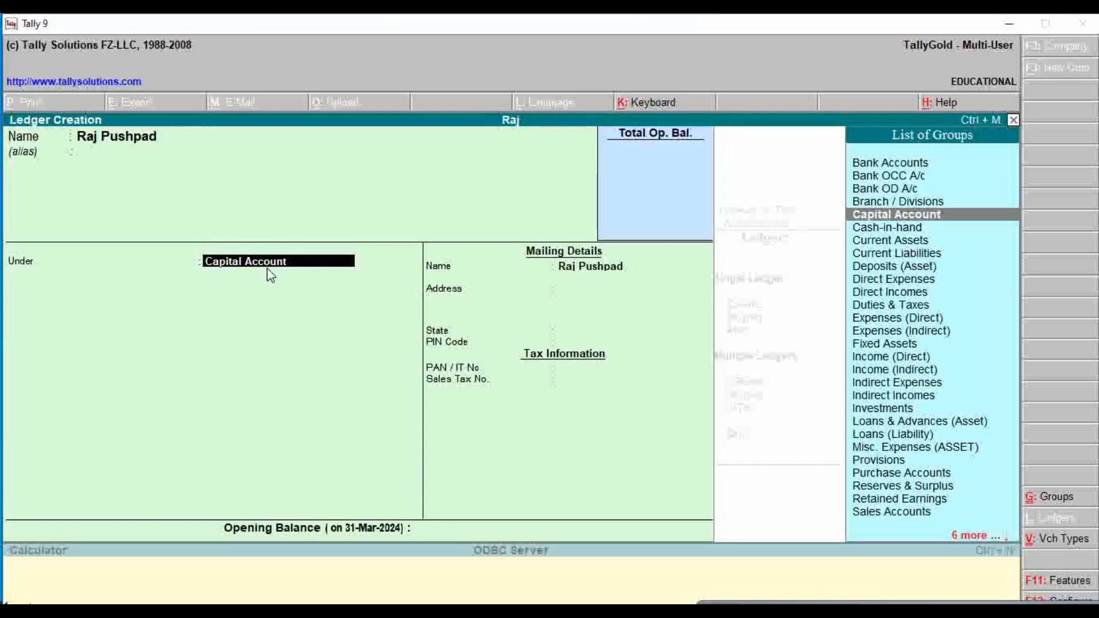
{"action": "key", "text": "Return"}
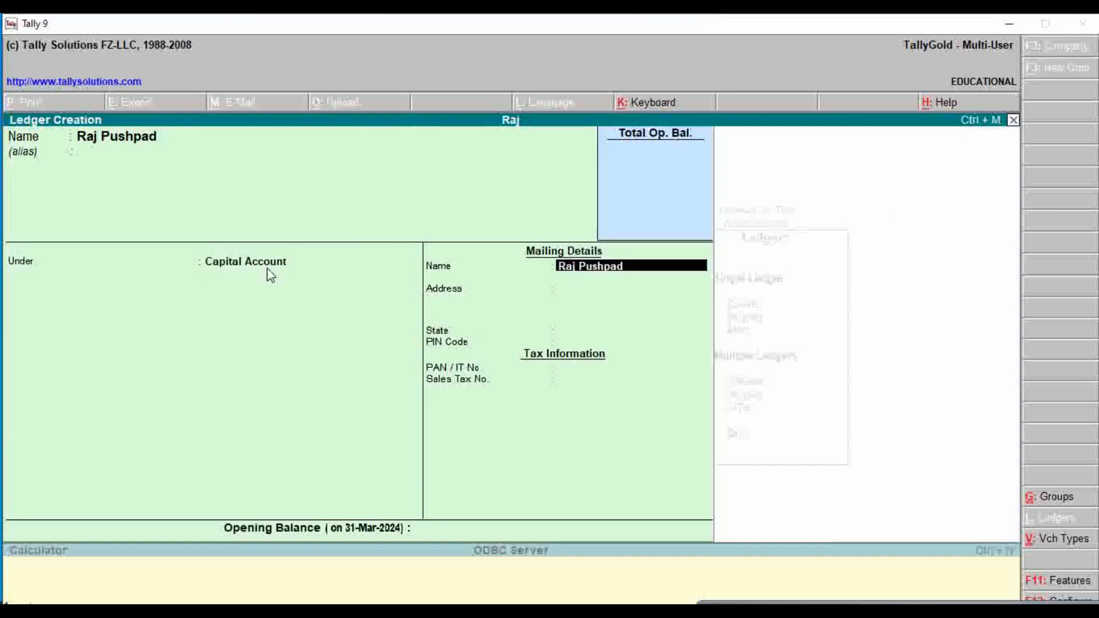
{"action": "key", "text": "Return"}
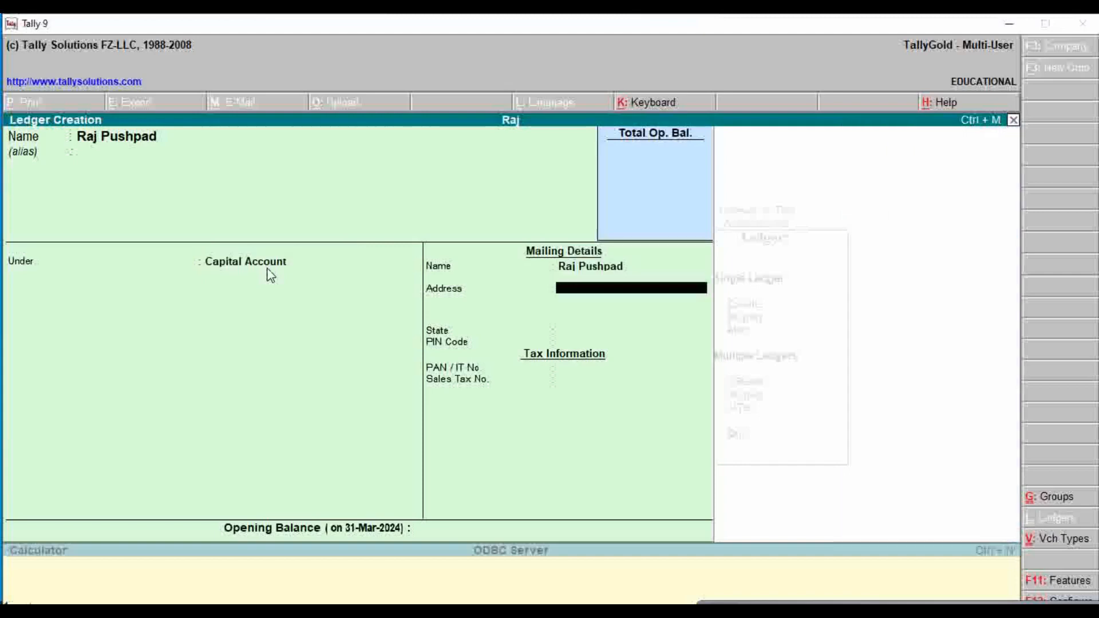
{"action": "key", "text": "Return"}
{"action": "key", "text": "Return"}
{"action": "key", "text": "Return"}
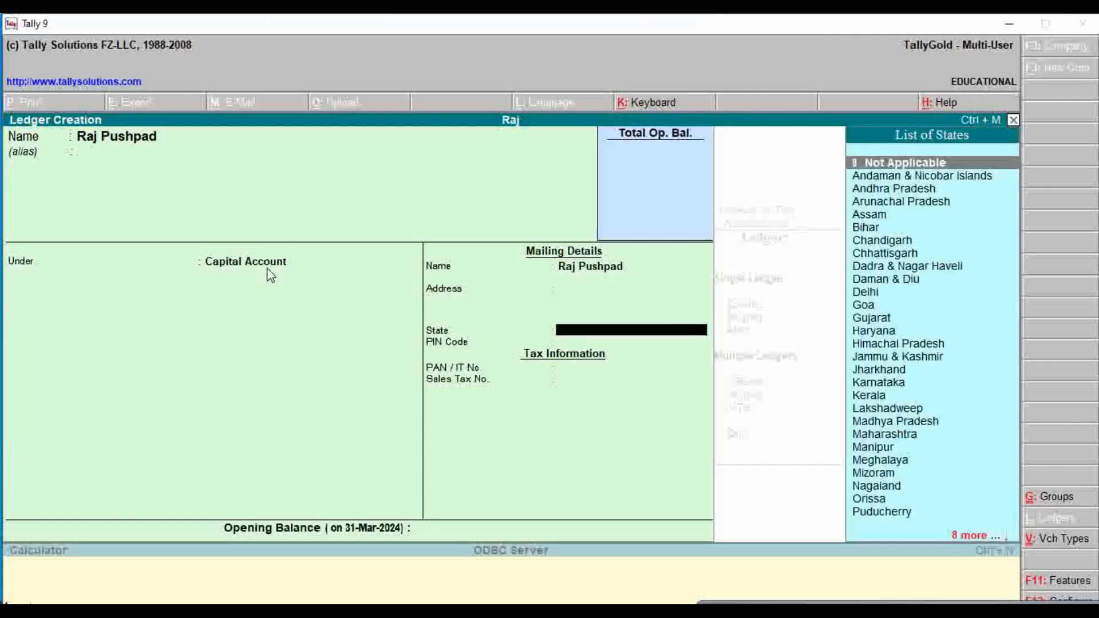
{"action": "key", "text": "Return"}
{"action": "key", "text": "Return"}
{"action": "key", "text": "Return"}
{"action": "key", "text": "Return"}
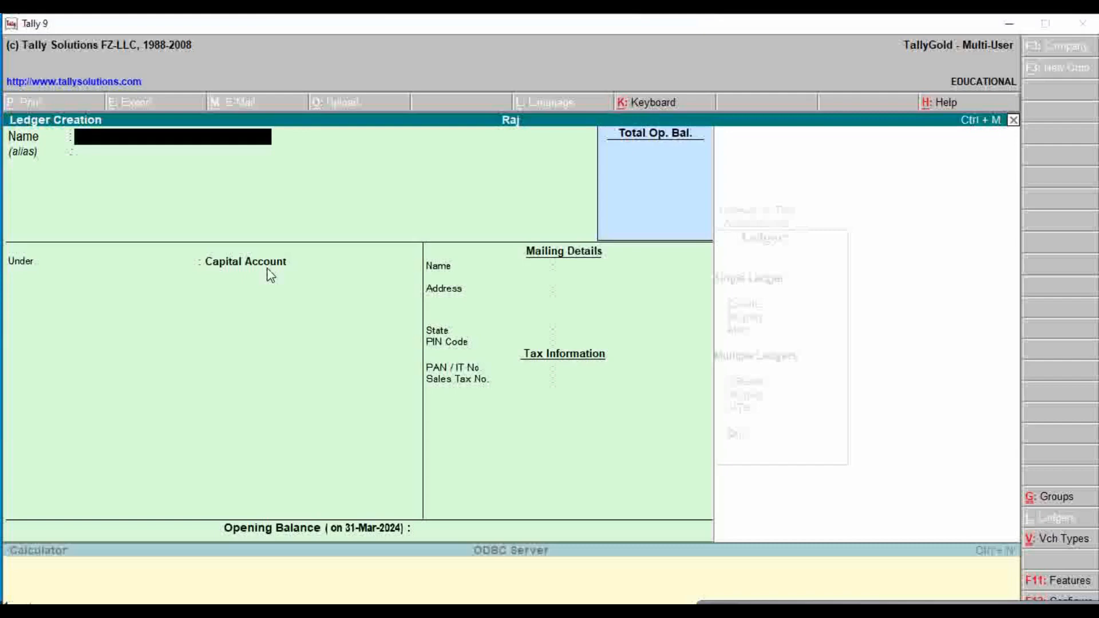
Step: Create Sbi Bank Sehore under Bank Accounts, reconciling from 1-Apr-2023, with no account number
{"action": "type", "text": "Sbi Bank Seh"}
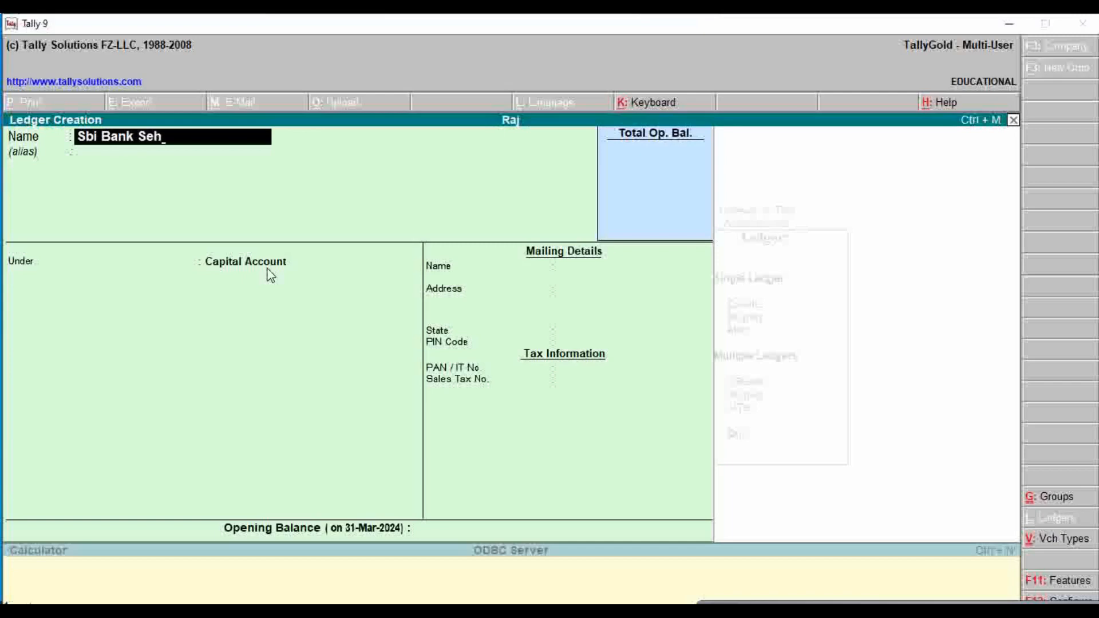
{"action": "type", "text": "ore"}
{"action": "key", "text": "Return"}
{"action": "key", "text": "Return"}
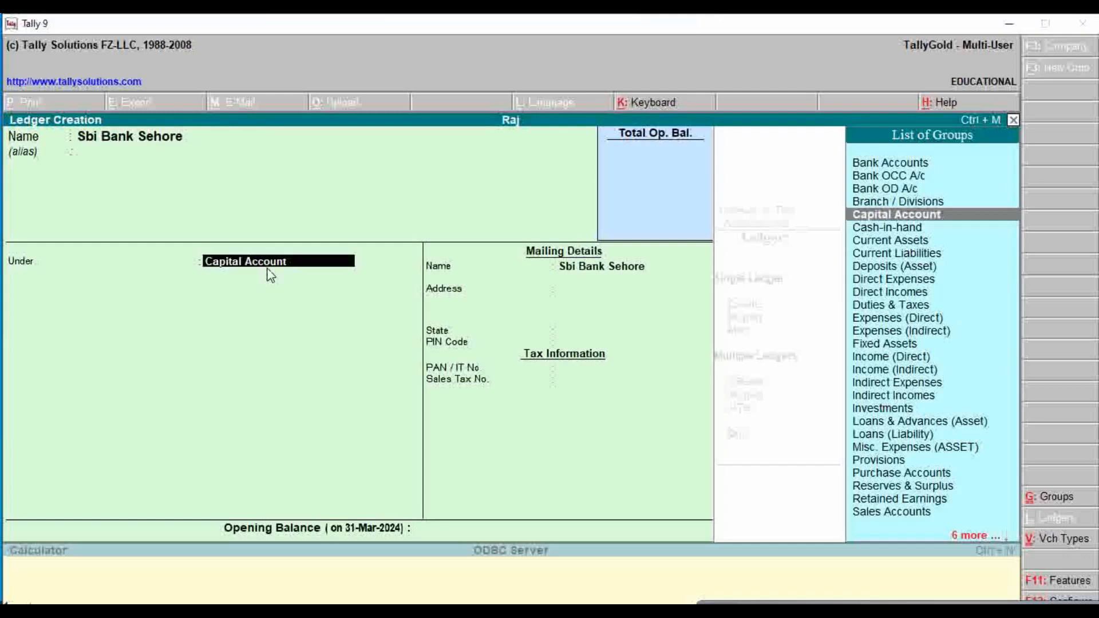
{"action": "key", "text": "Up"}
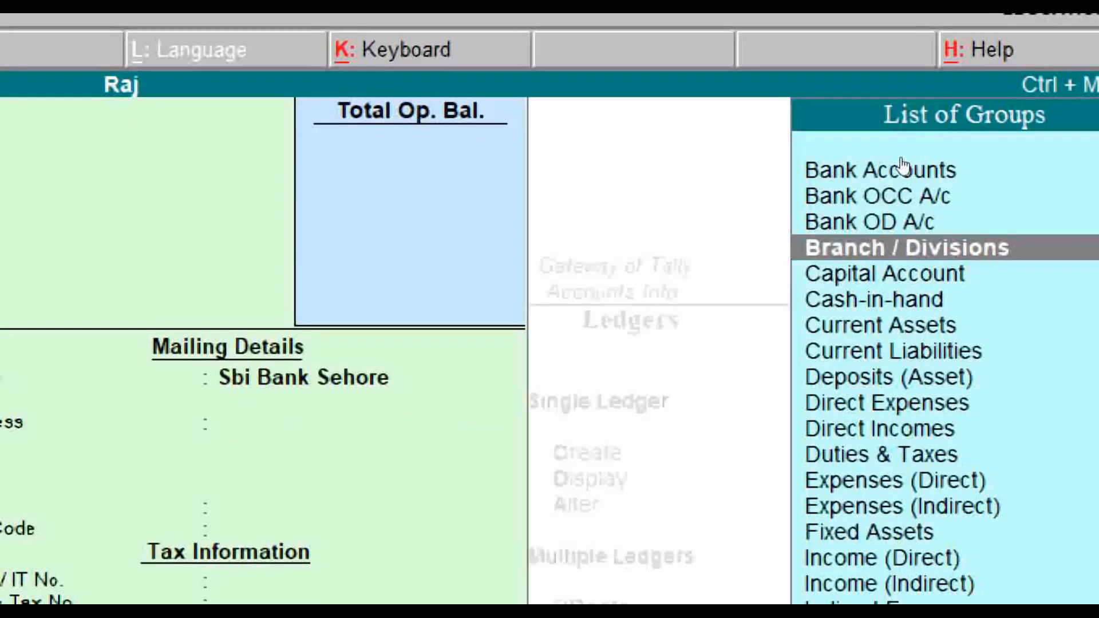
{"action": "key", "text": "Up"}
{"action": "key", "text": "Up"}
{"action": "key", "text": "Up"}
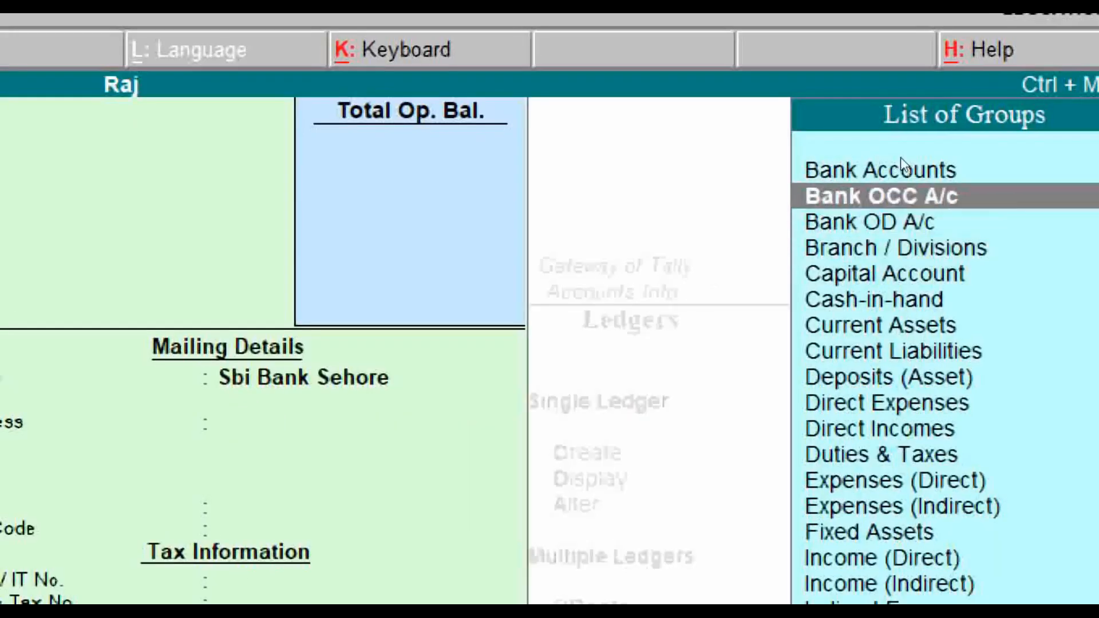
{"action": "key", "text": "Return"}
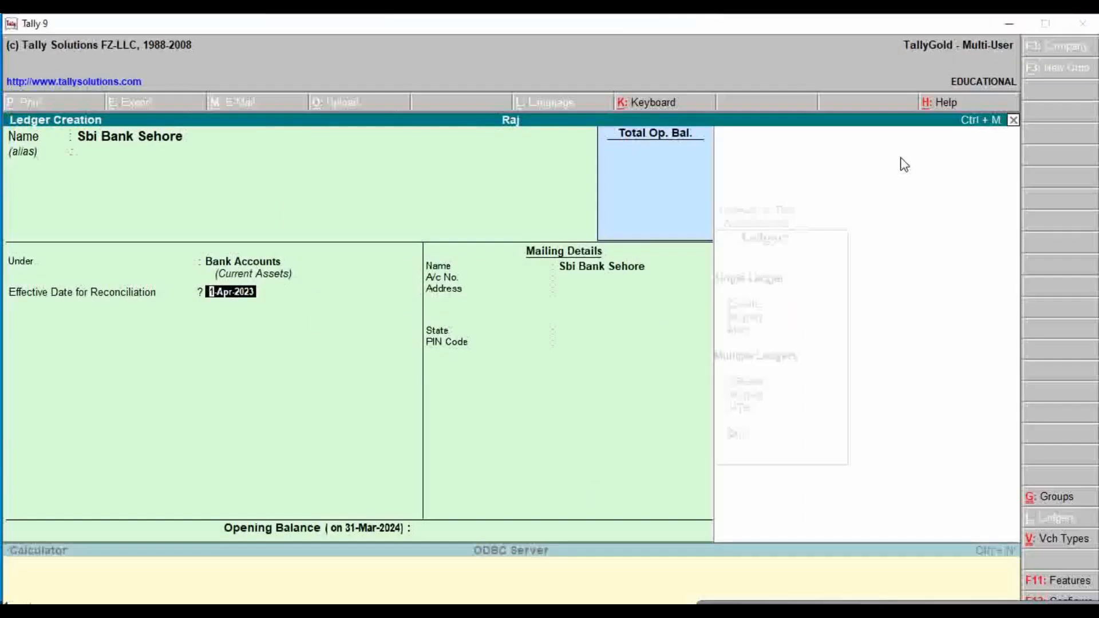
{"action": "key", "text": "Return"}
{"action": "key", "text": "Return"}
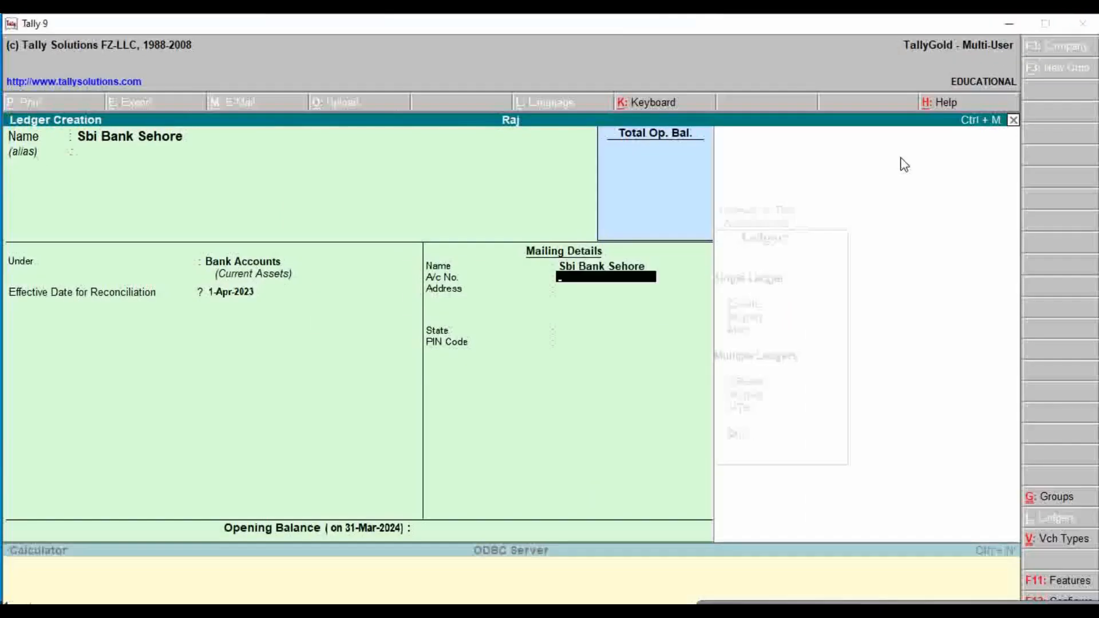
{"action": "key", "text": "Return"}
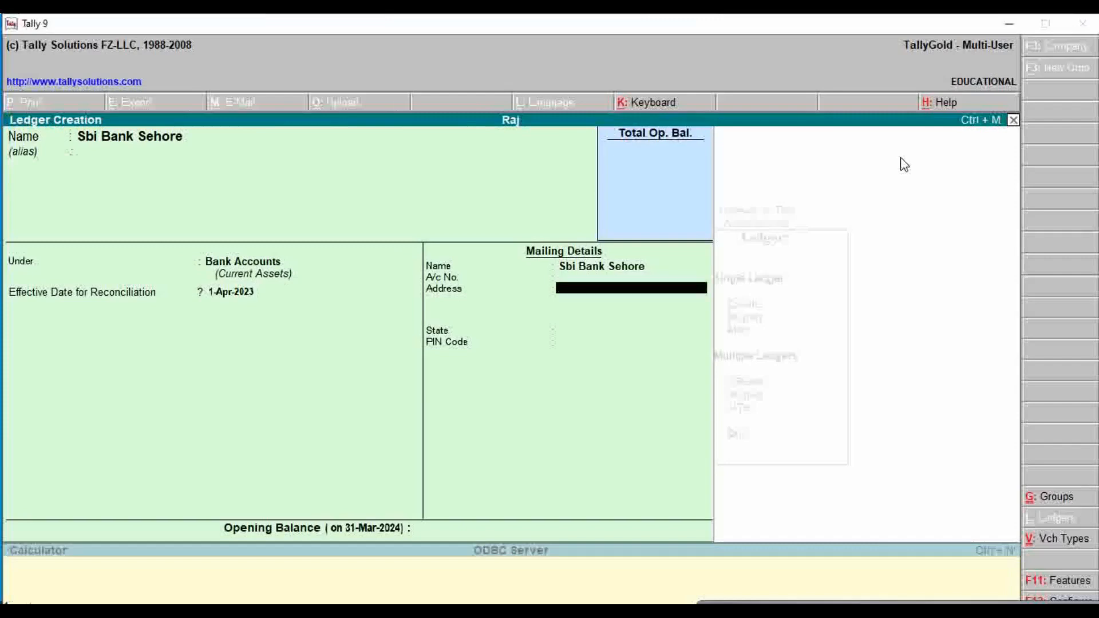
{"action": "key", "text": "Return"}
{"action": "key", "text": "Return"}
{"action": "key", "text": "Return"}
{"action": "key", "text": "Return"}
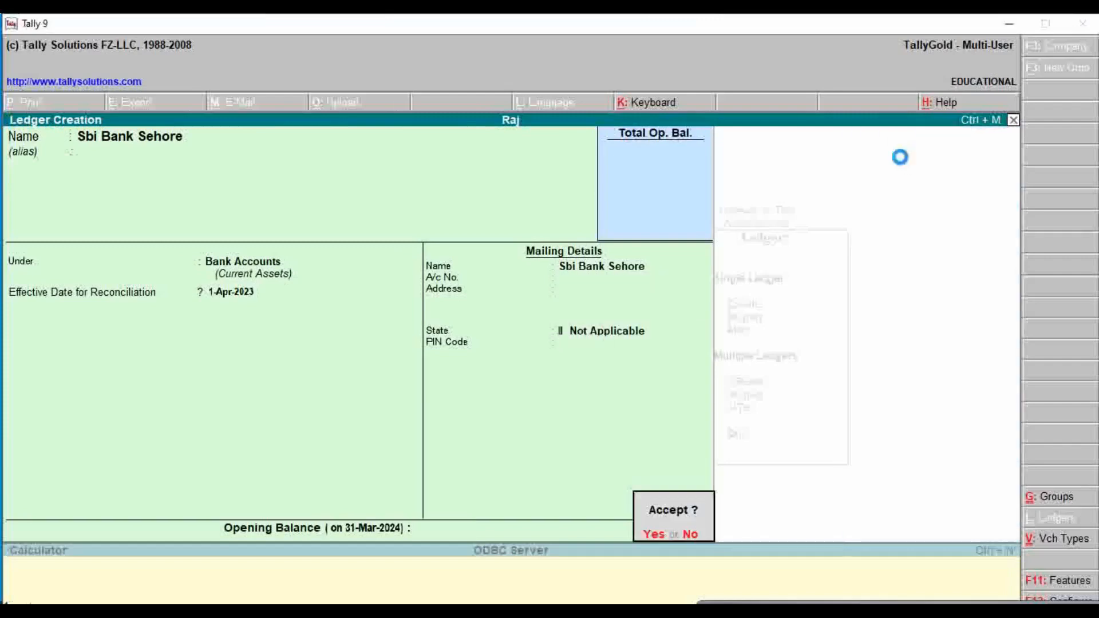
{"action": "key", "text": "Return"}
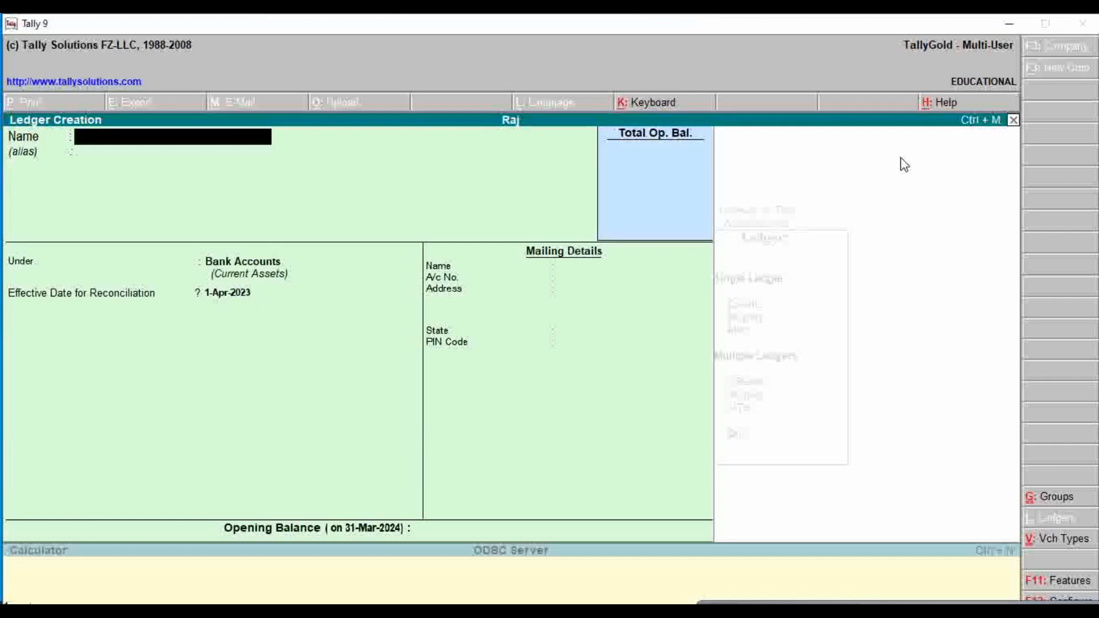
Step: Create and save the Mobile Purchase ledger under Purchase Accounts with no opening balance
{"action": "type", "text": "Mobile Purchase"}
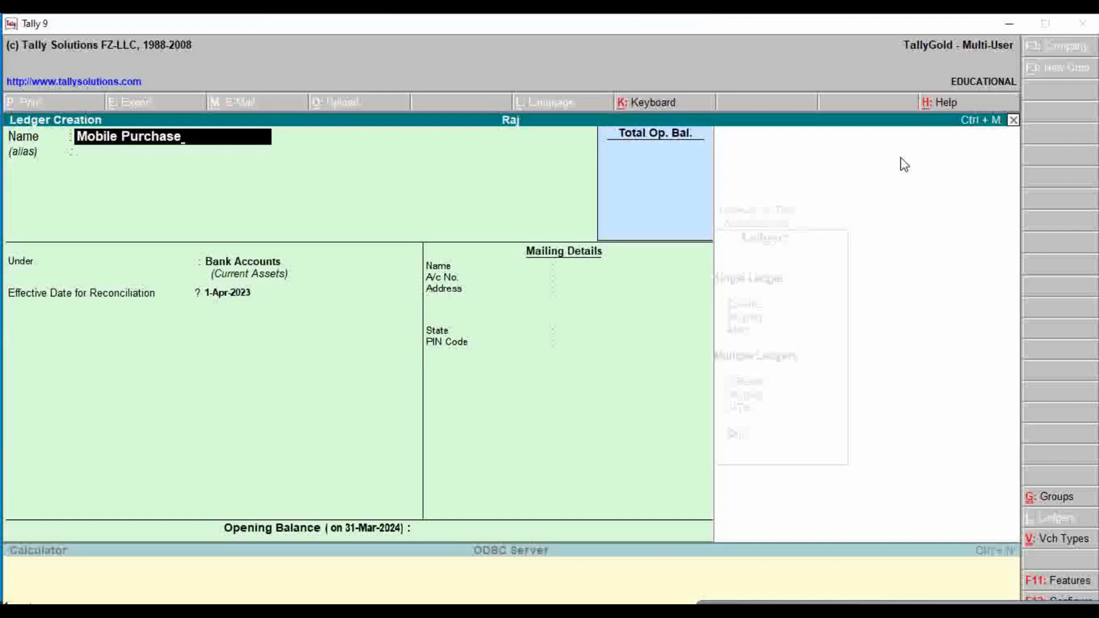
{"action": "key", "text": "Return"}
{"action": "key", "text": "Return"}
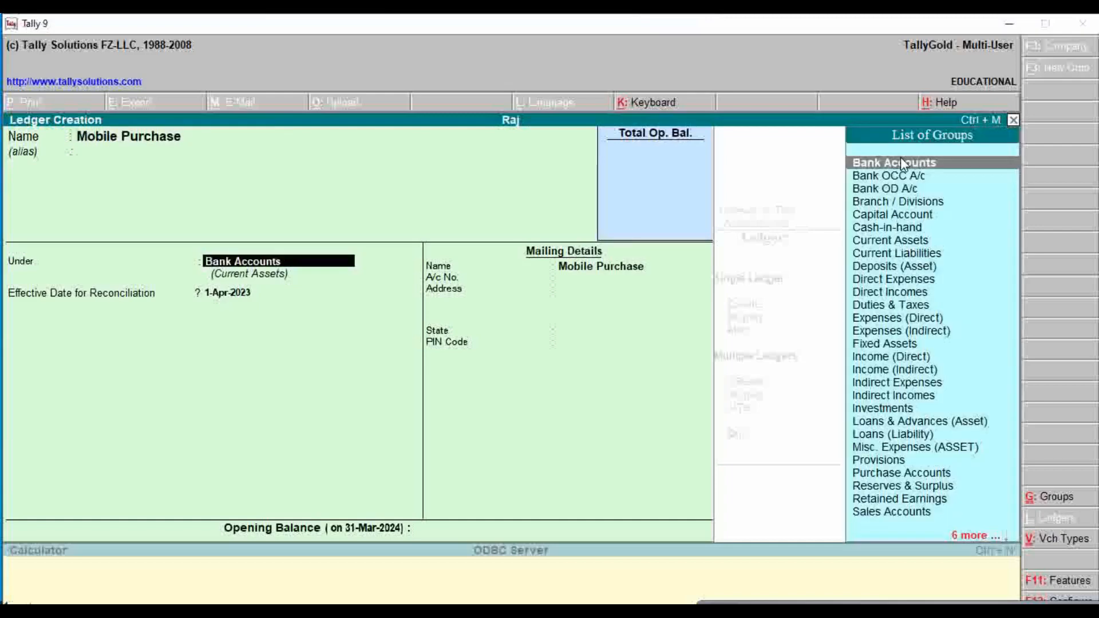
{"action": "key", "text": "Down"}
{"action": "key", "text": "Down"}
{"action": "key", "text": "Down"}
{"action": "key", "text": "Down"}
{"action": "key", "text": "Down"}
{"action": "key", "text": "Down"}
{"action": "key", "text": "Down"}
{"action": "key", "text": "Down"}
{"action": "key", "text": "Down"}
{"action": "key", "text": "Down"}
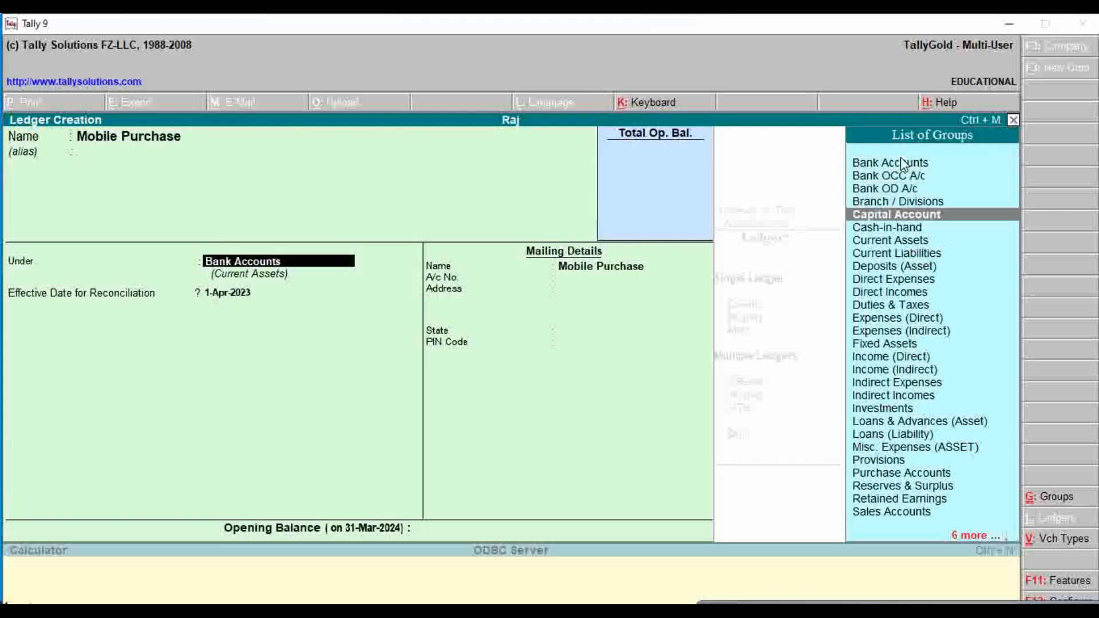
{"action": "key", "text": "Down"}
{"action": "key", "text": "Down"}
{"action": "key", "text": "Down"}
{"action": "key", "text": "Down"}
{"action": "key", "text": "Down"}
{"action": "key", "text": "Down"}
{"action": "key", "text": "Down"}
{"action": "key", "text": "Down"}
{"action": "key", "text": "Down"}
{"action": "key", "text": "Down"}
{"action": "key", "text": "Down"}
{"action": "key", "text": "Down"}
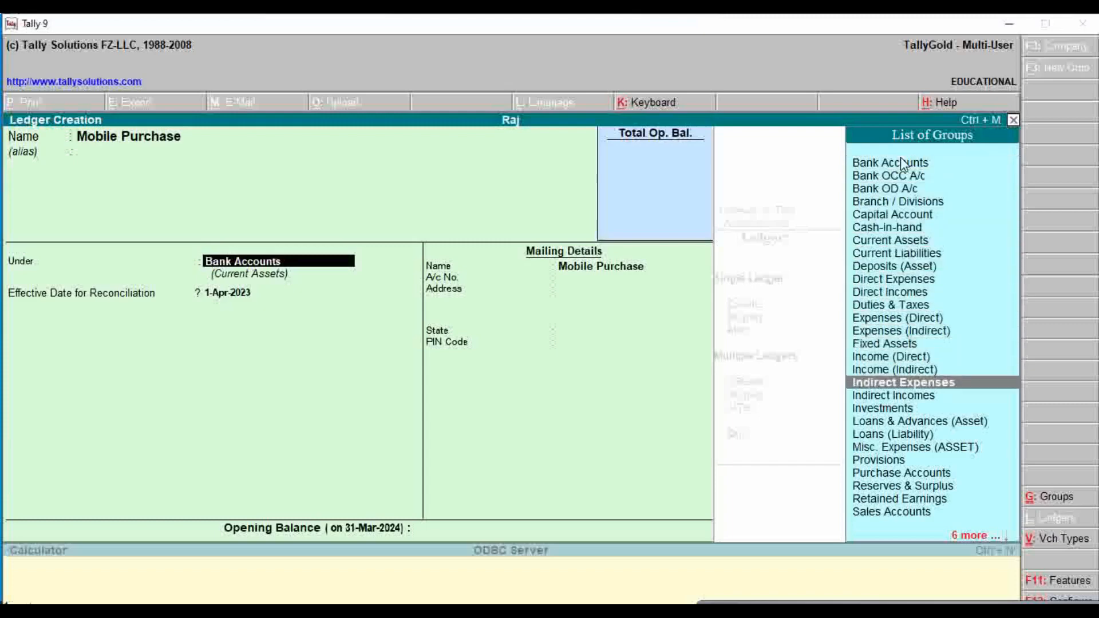
{"action": "key", "text": "Down"}
{"action": "key", "text": "Down"}
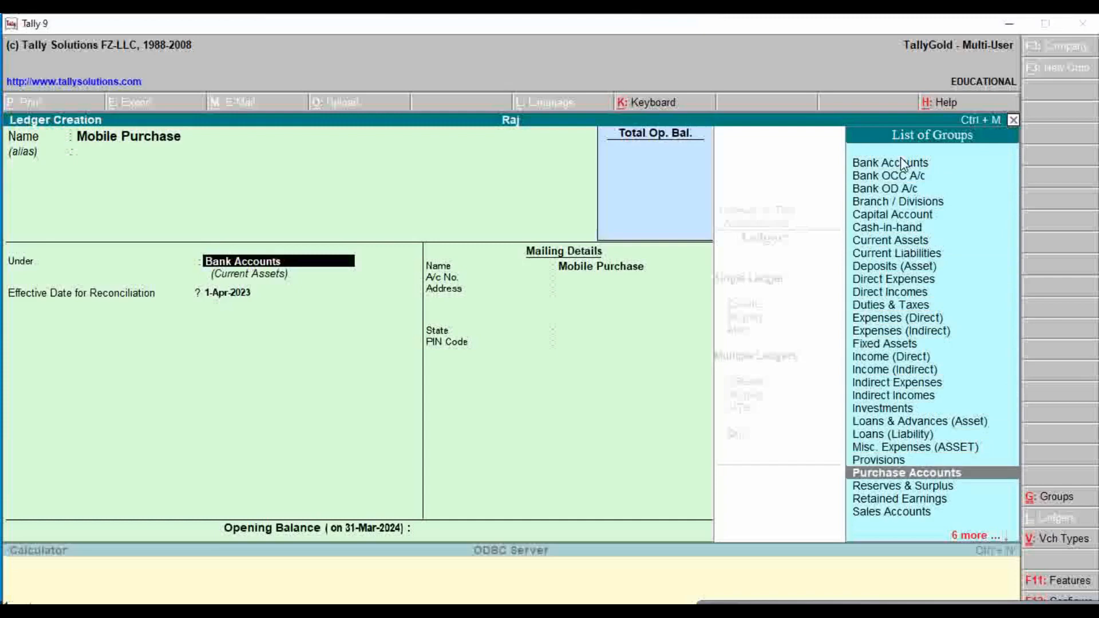
{"action": "key", "text": "Return"}
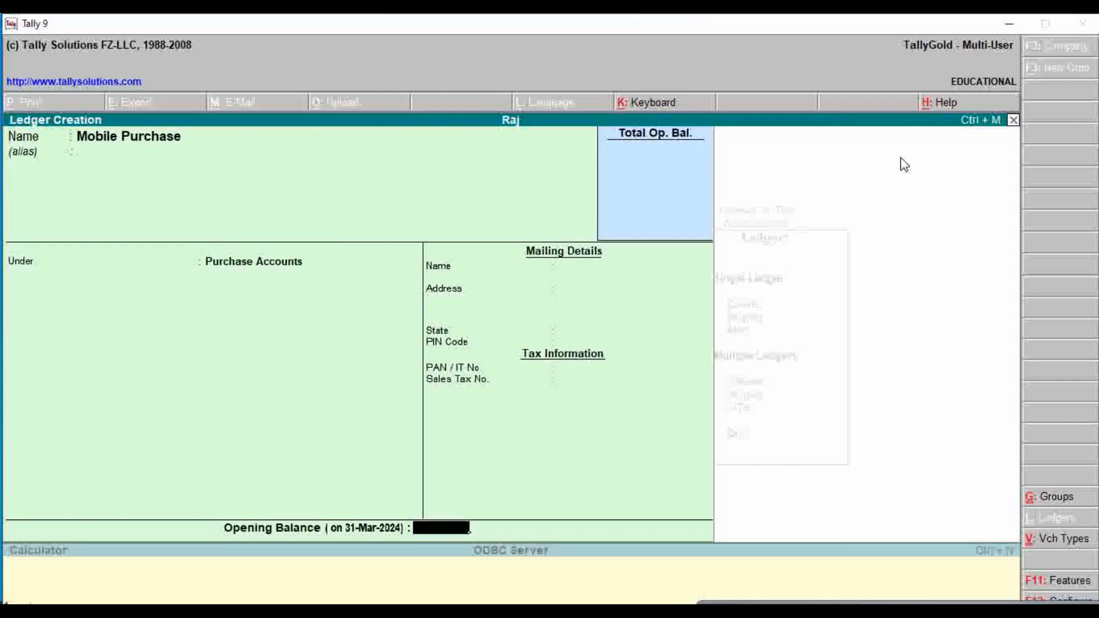
{"action": "key", "text": "Return"}
{"action": "key", "text": "y"}
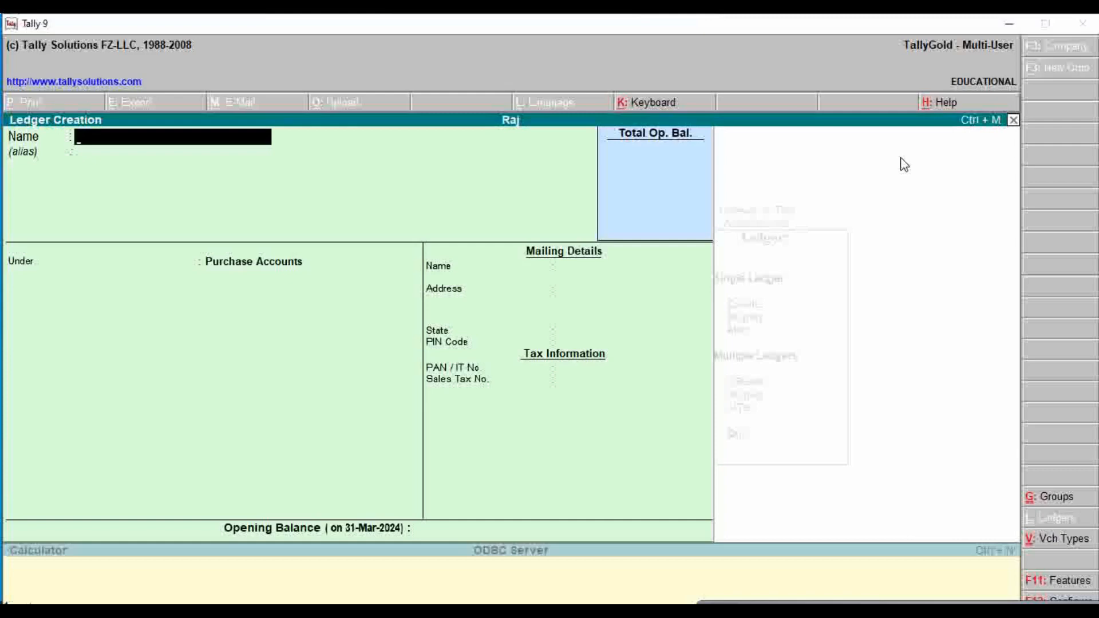
Step: Create the Tv Purchase ledger under Purchase Accounts
{"action": "type", "text": "Tv Purchase"}
{"action": "key", "text": "Return"}
{"action": "key", "text": "Return"}
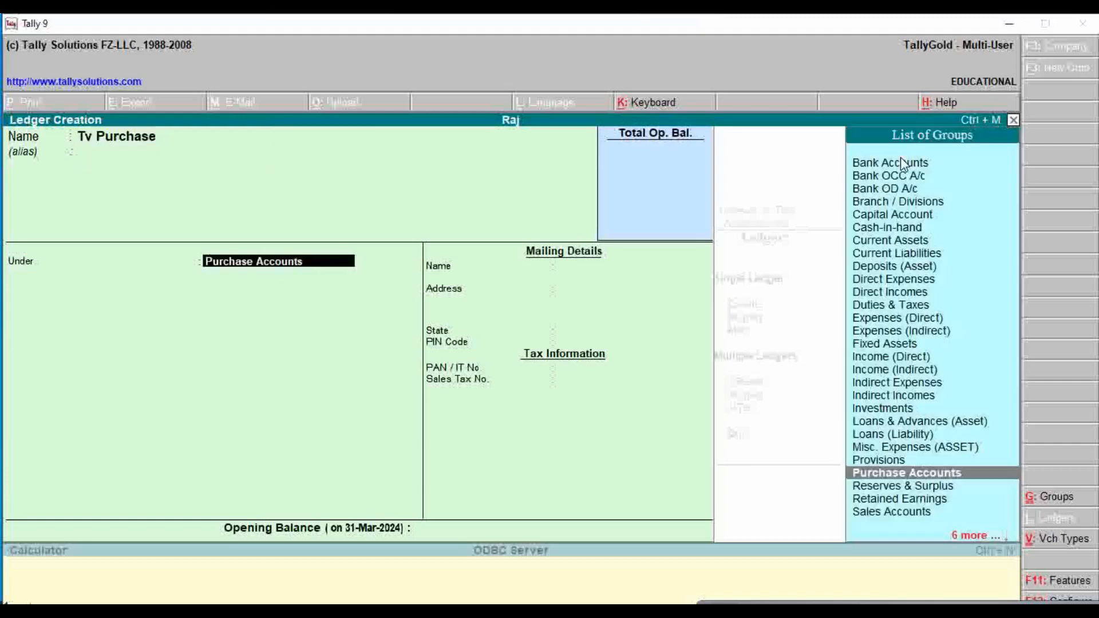
{"action": "key", "text": "Return"}
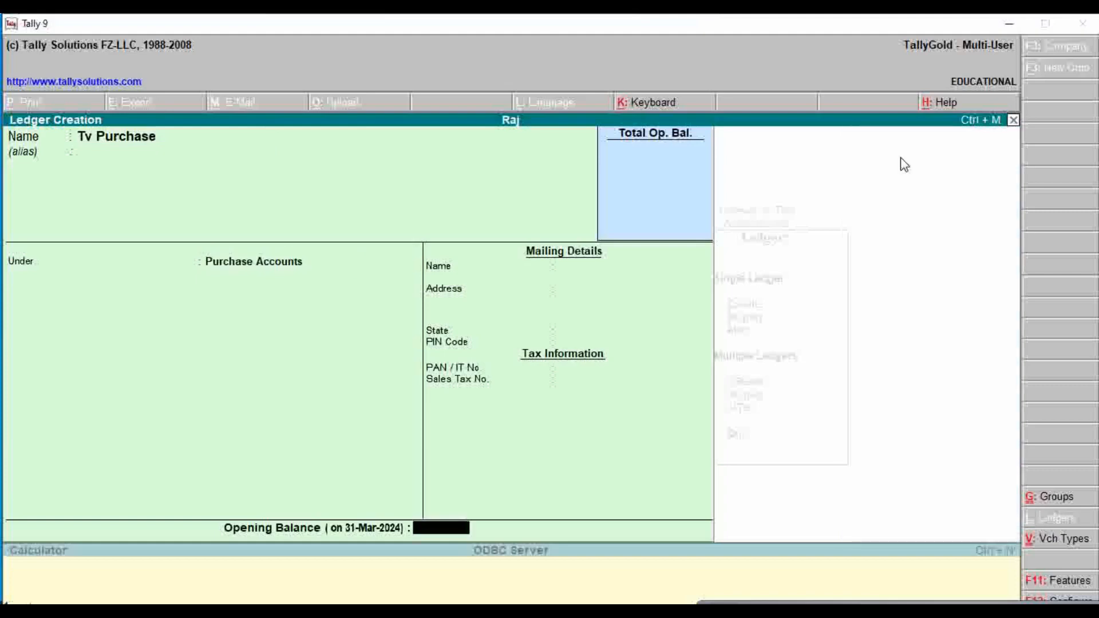
{"action": "key", "text": "Return"}
{"action": "key", "text": "Return"}
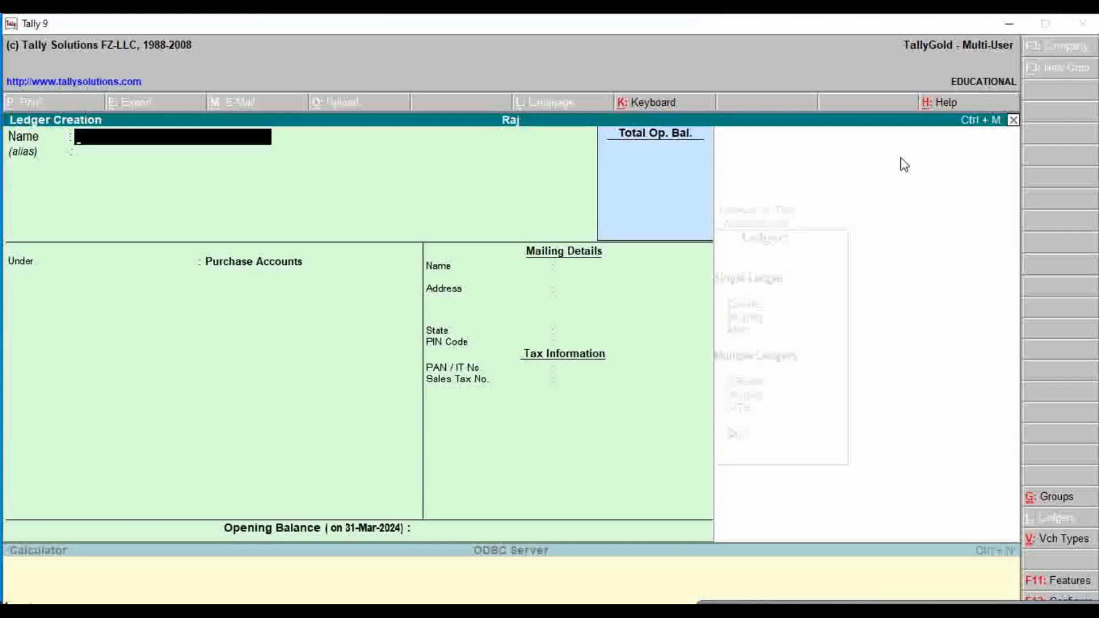
Step: Create the Laptop Purchase ledger under Purchase Accounts, fixing the typo in its name
{"action": "type", "text": "Laptop Purca"}
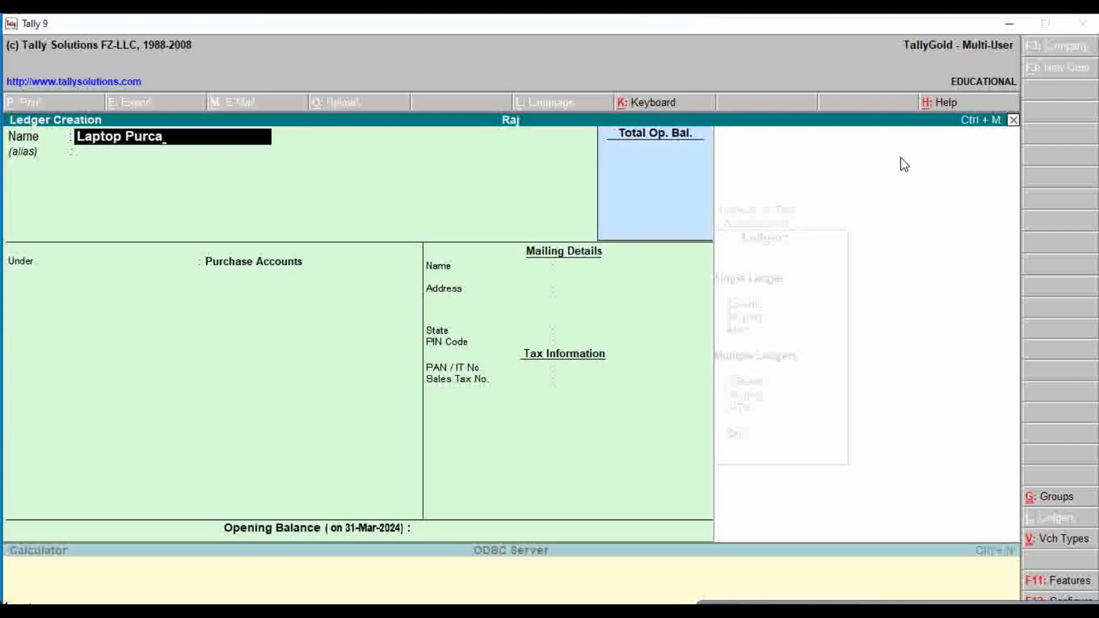
{"action": "key", "text": "BackSpace"}
{"action": "type", "text": "hase"}
{"action": "key", "text": "Return"}
{"action": "key", "text": "Return"}
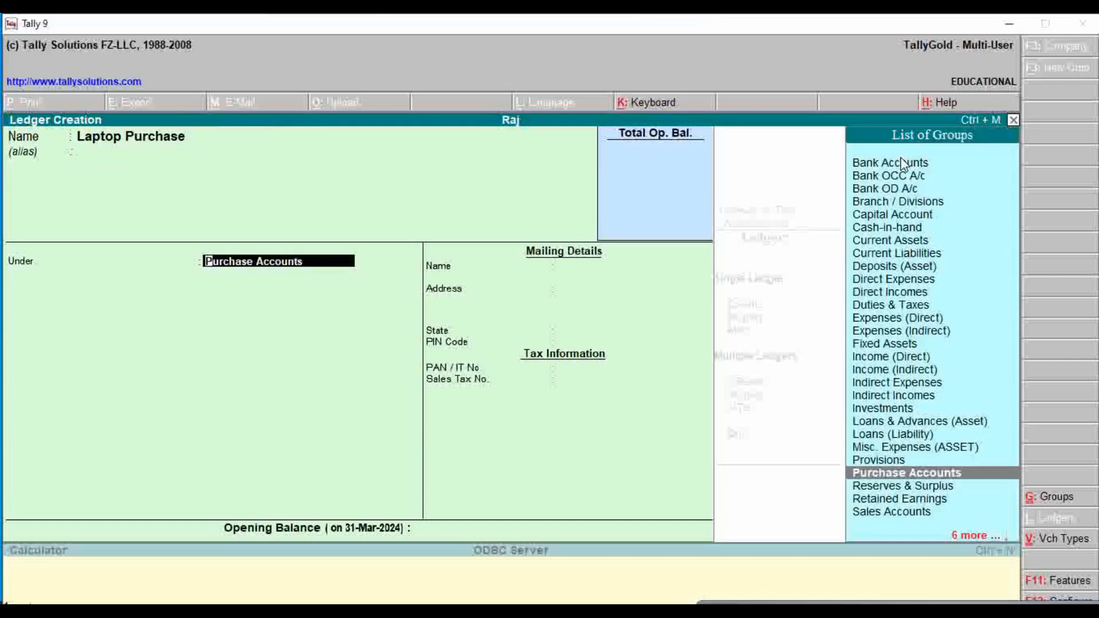
{"action": "key", "text": "Return"}
{"action": "key", "text": "Return"}
{"action": "key", "text": "Return"}
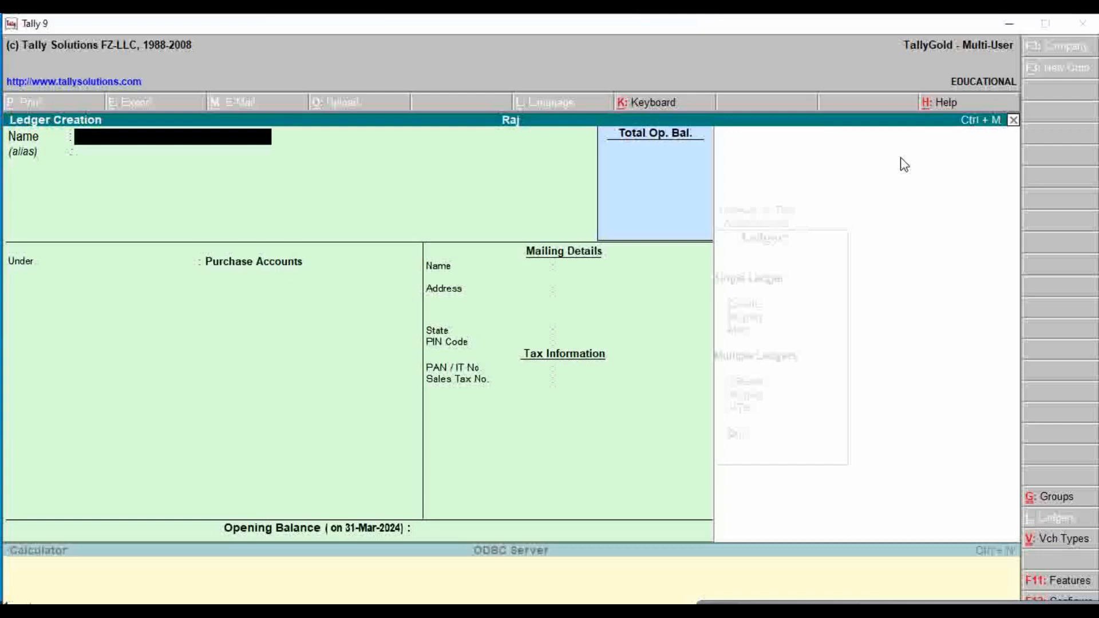
Step: Create the Mobile Sale ledger under Sales Accounts
{"action": "type", "text": "Mobile Sale"}
{"action": "key", "text": "Return"}
{"action": "key", "text": "Return"}
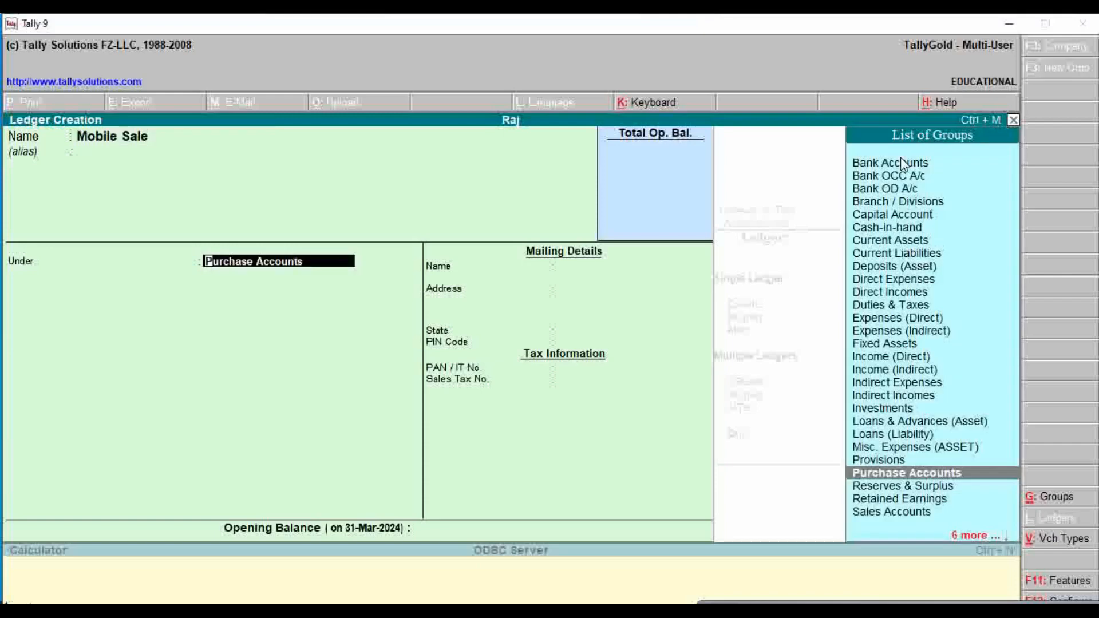
{"action": "key", "text": "Down"}
{"action": "key", "text": "Down"}
{"action": "key", "text": "Down"}
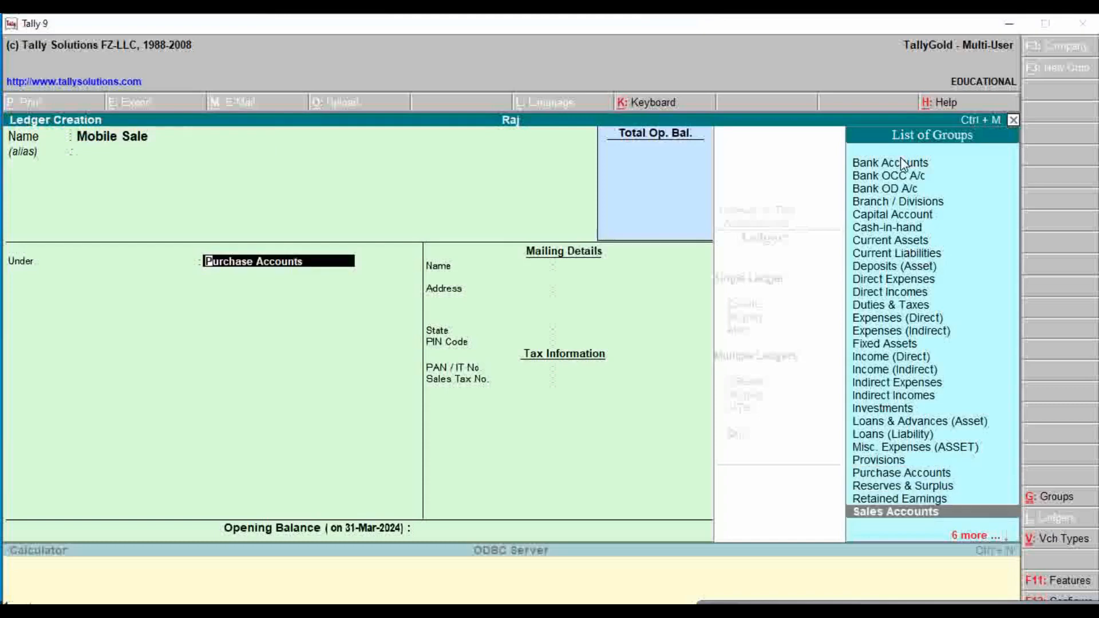
{"action": "key", "text": "Return"}
{"action": "key", "text": "Return"}
{"action": "key", "text": "Return"}
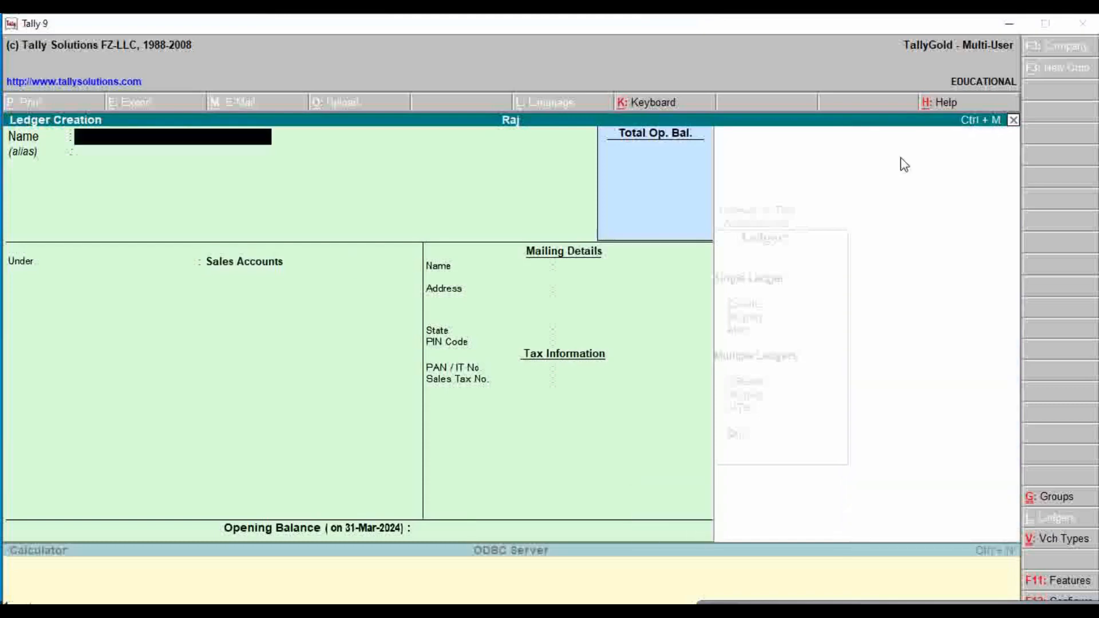
{"action": "type", "text": "Tv Sale"}
Step: Save Tv Sale under Sales Accounts and enter Laptop Sale, also under Sales Accounts
{"action": "key", "text": "Return"}
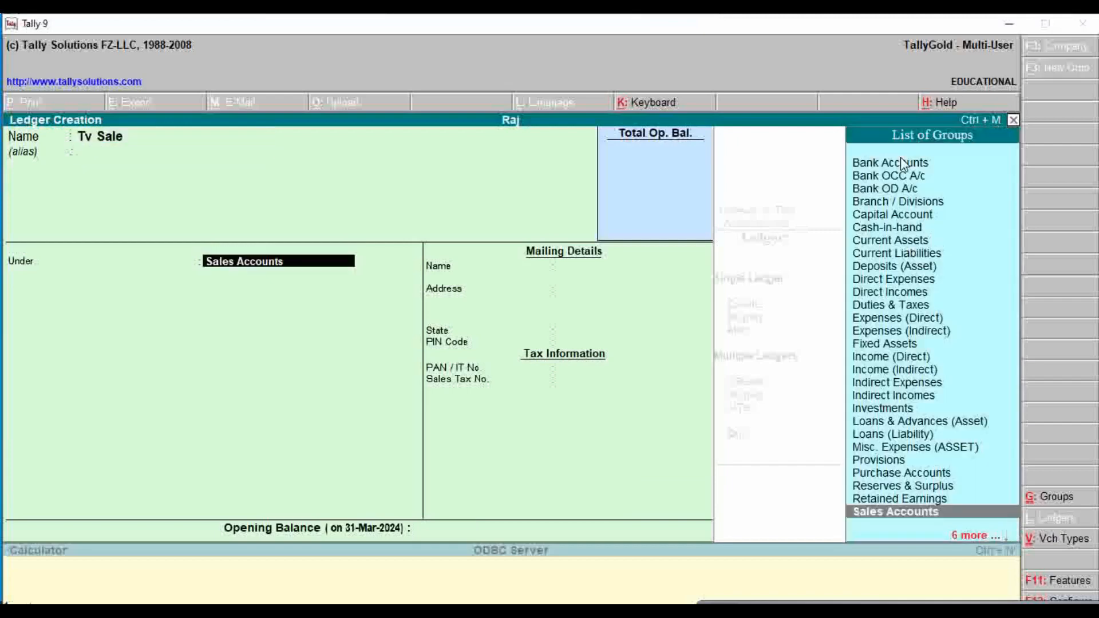
{"action": "key", "text": "Return"}
{"action": "key", "text": "Return"}
{"action": "key", "text": "Return"}
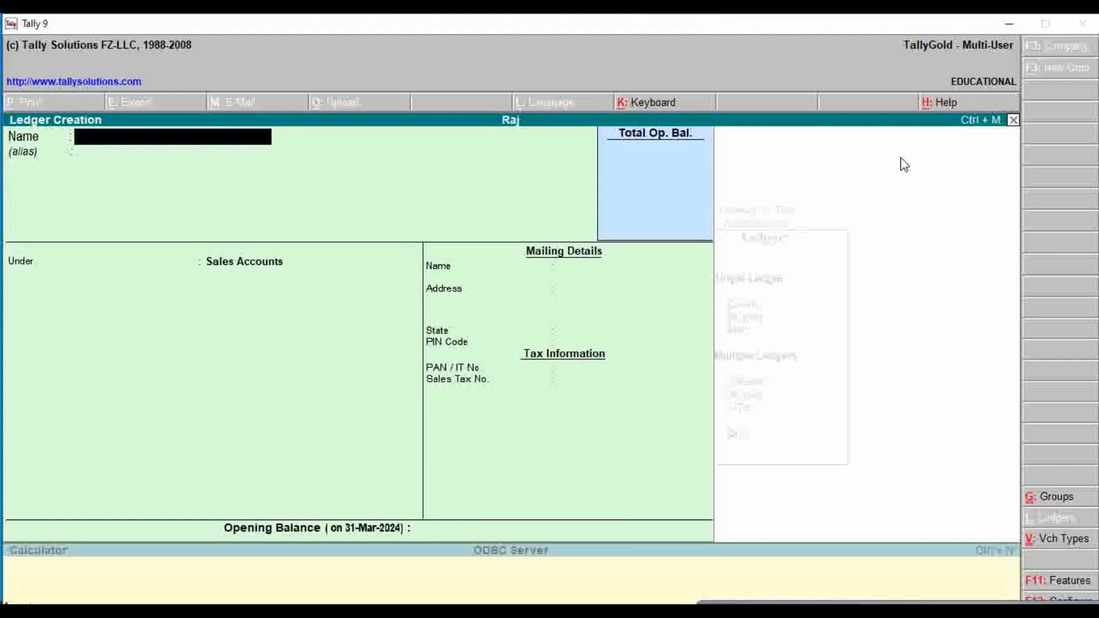
{"action": "type", "text": "Laptop Sale"}
{"action": "key", "text": "Return"}
{"action": "key", "text": "Return"}
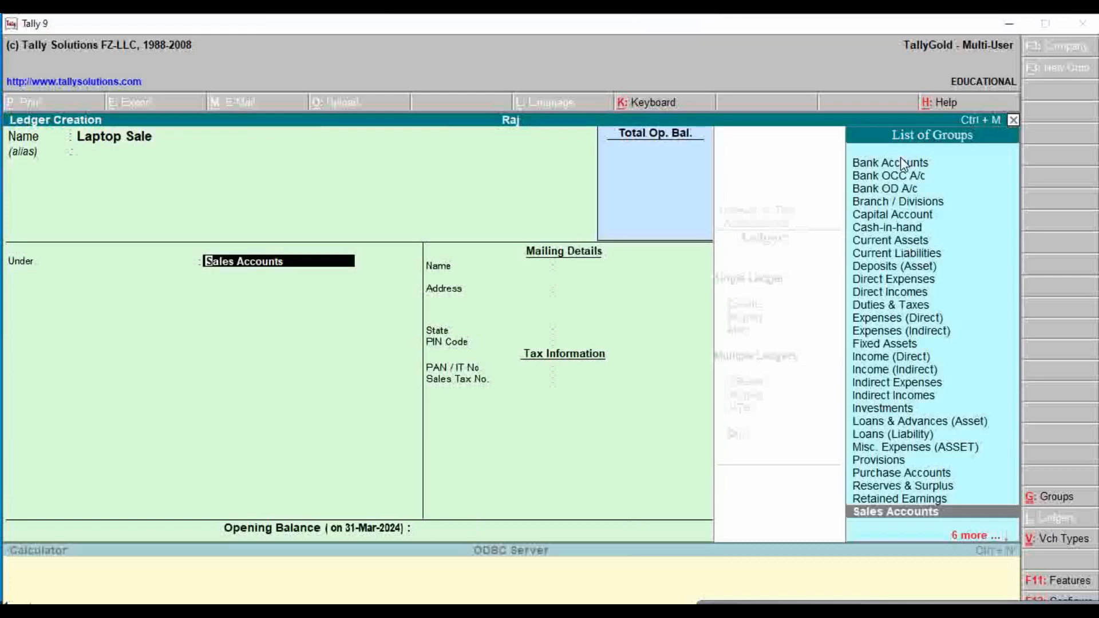
{"action": "key", "text": "Return"}
{"action": "key", "text": "Return"}
{"action": "key", "text": "Return"}
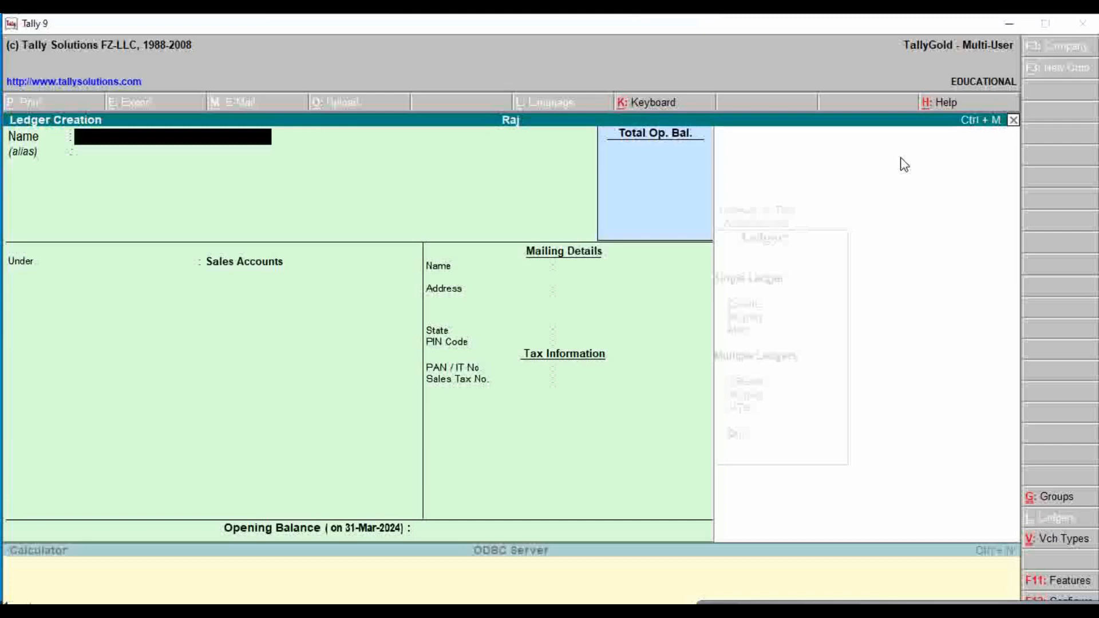
Step: Create the Shop expenses ledger under Indirect Expenses
{"action": "type", "text": "Shop expenses"}
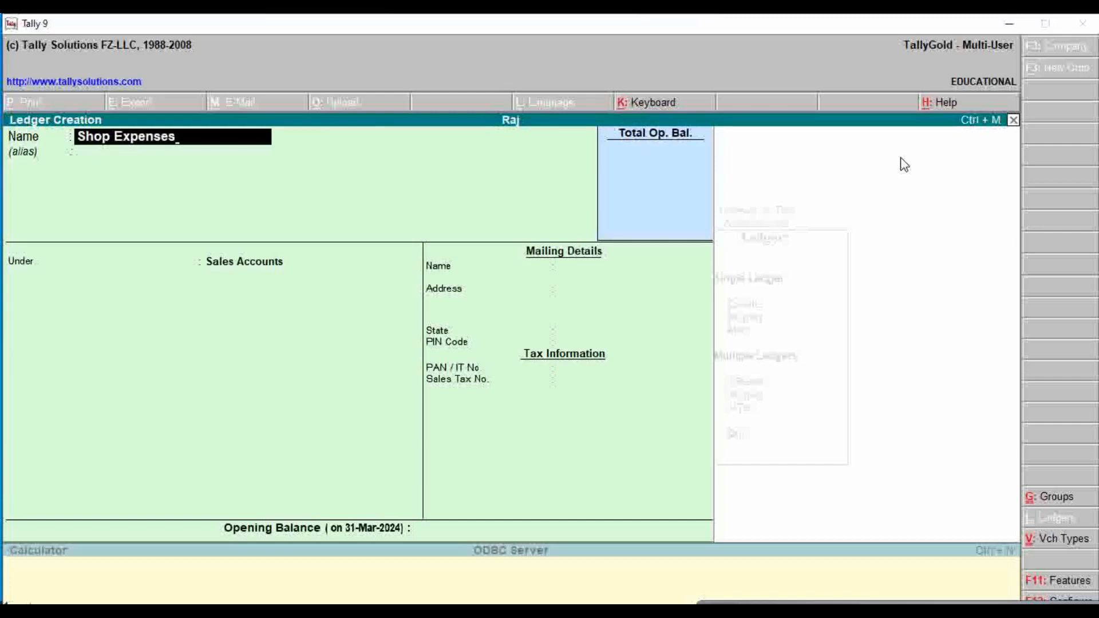
{"action": "key", "text": "Return"}
{"action": "key", "text": "Return"}
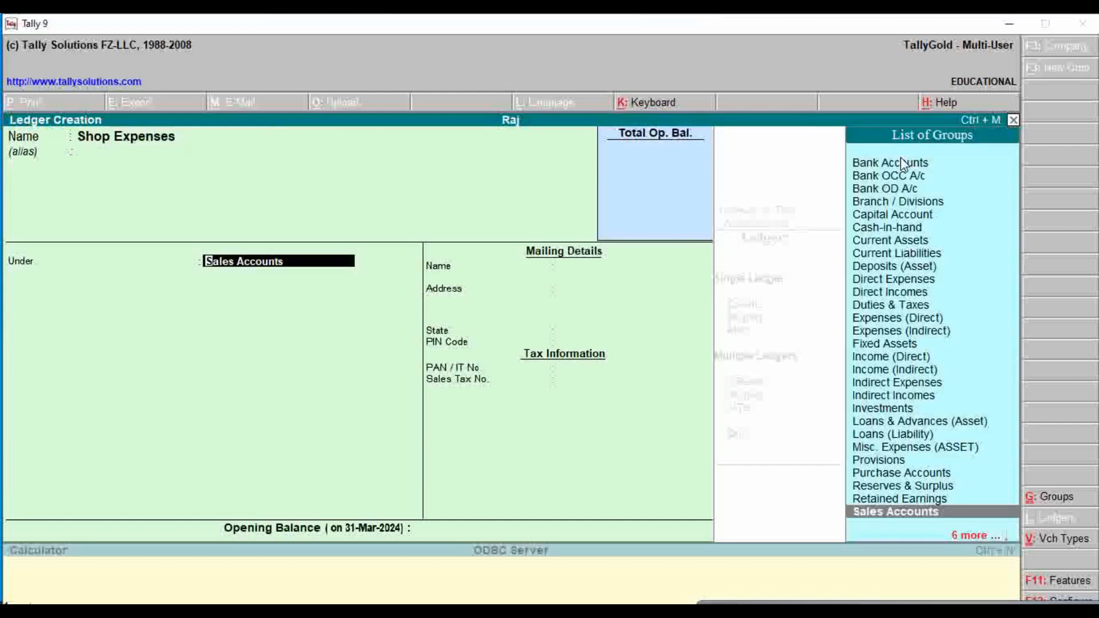
{"action": "type", "text": "In"}
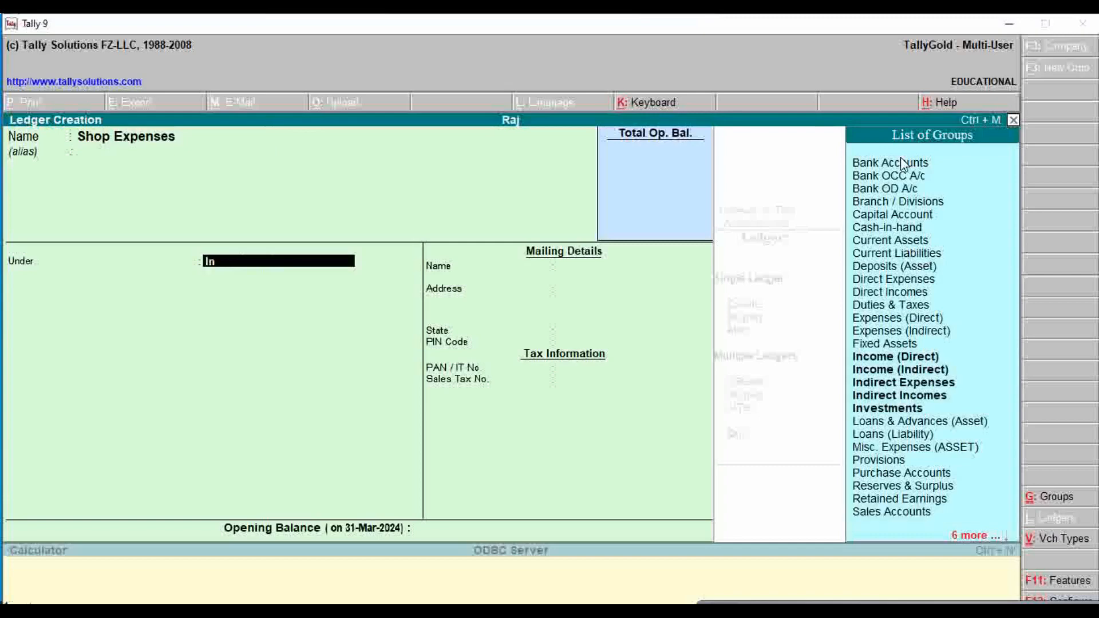
{"action": "key", "text": "Down"}
{"action": "key", "text": "Down"}
{"action": "key", "text": "Down"}
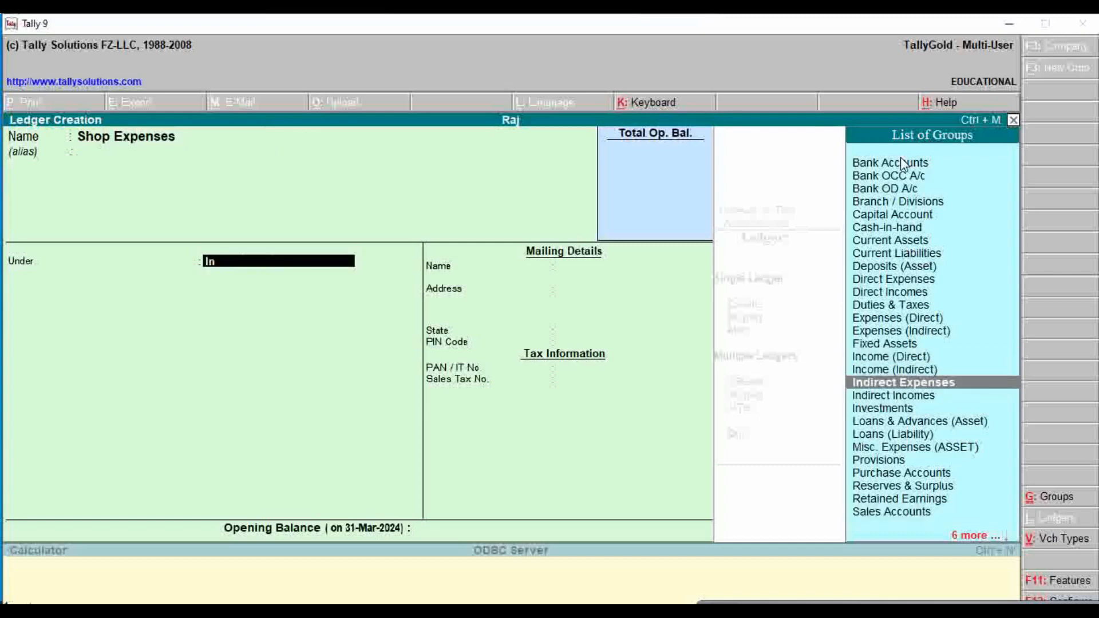
{"action": "key", "text": "Return"}
{"action": "key", "text": "Return"}
{"action": "key", "text": "Return"}
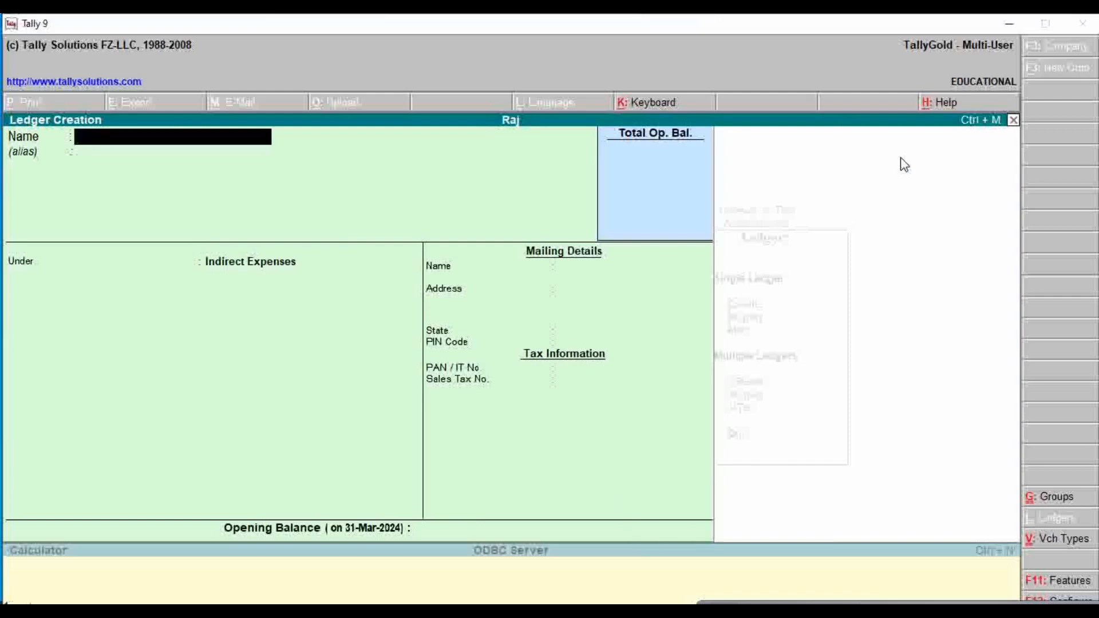
Step: Create the Electricity Exp ledger under Indirect Expenses
{"action": "type", "text": "Electricity Exp"}
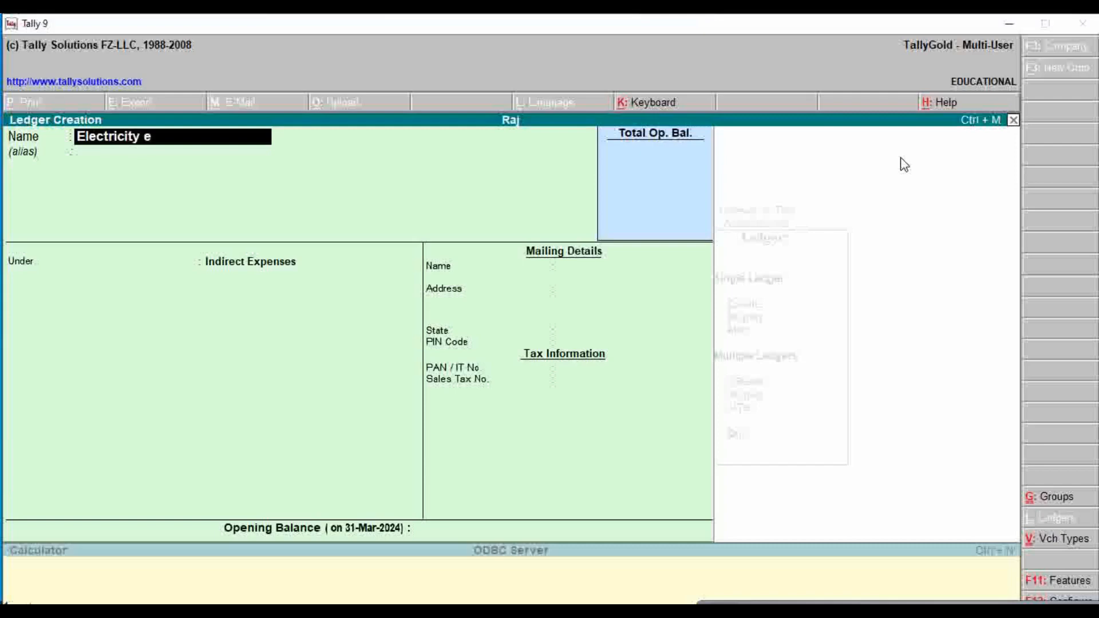
{"action": "key", "text": "Return"}
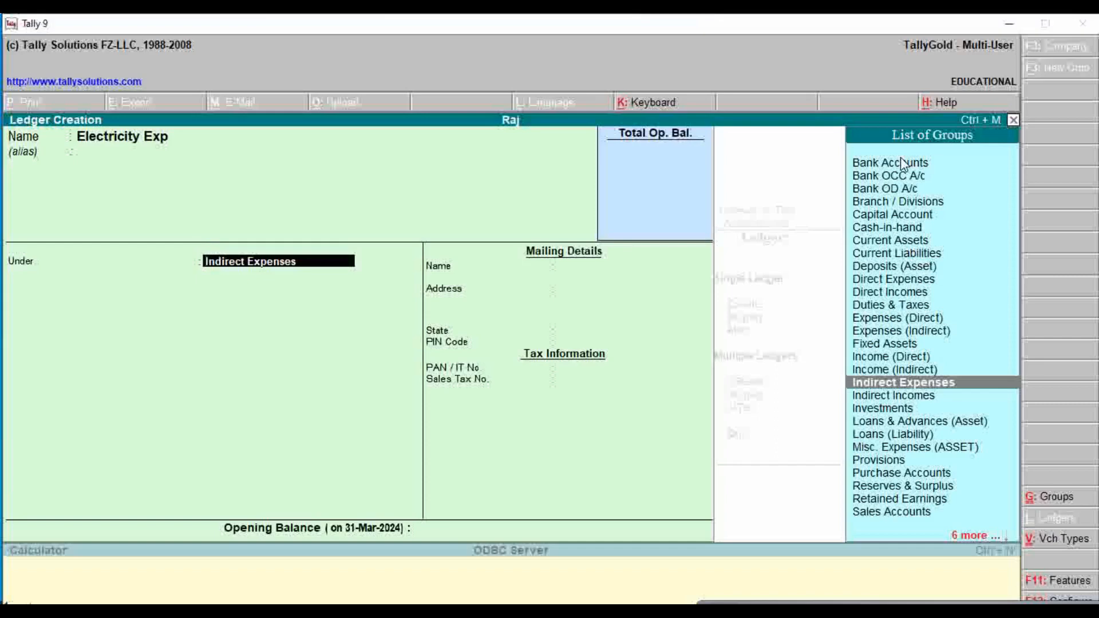
{"action": "key", "text": "Return"}
{"action": "key", "text": "Return"}
{"action": "key", "text": "Return"}
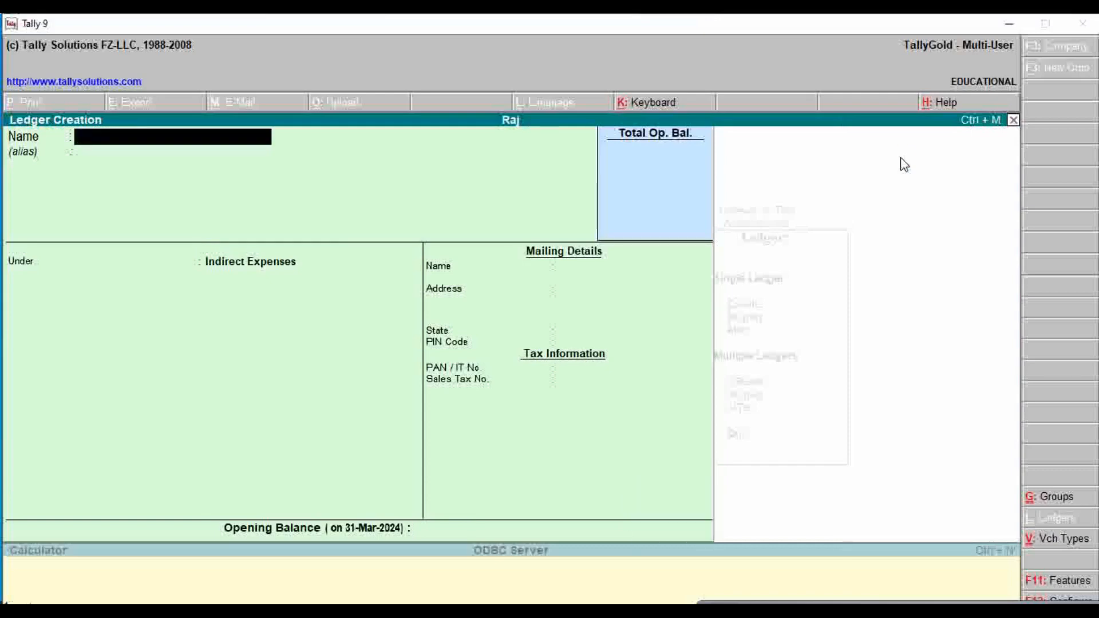
Step: Enter the Salary ledger with Indirect Expenses as its group
{"action": "type", "text": "Sa"}
{"action": "type", "text": "lary"}
{"action": "key", "text": "Return"}
{"action": "key", "text": "Return"}
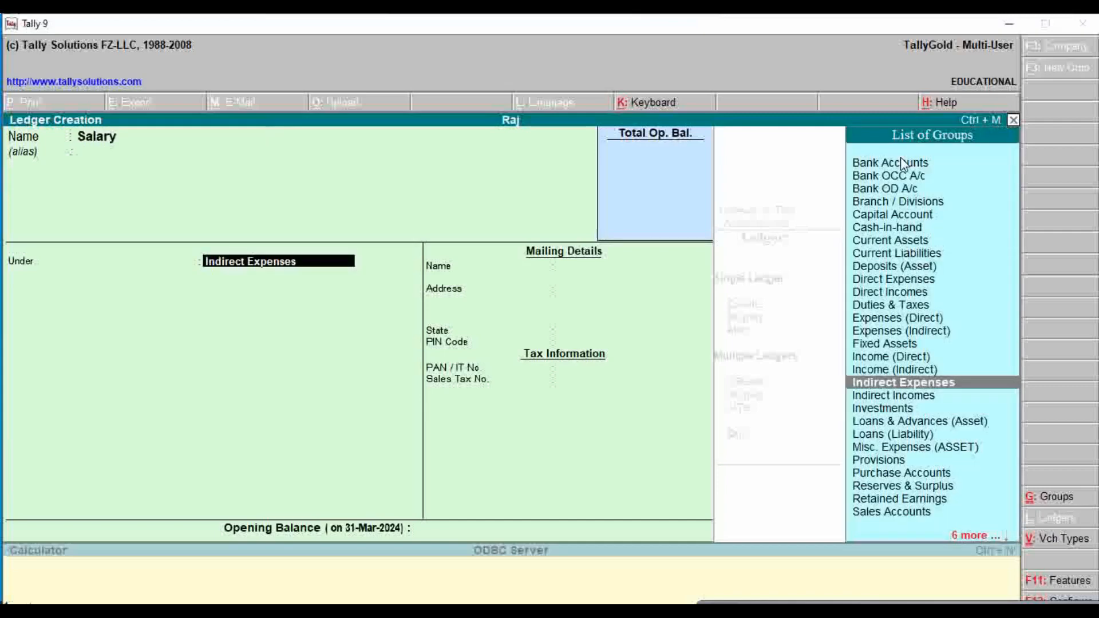
{"action": "key", "text": "Return"}
{"action": "key", "text": "Return"}
{"action": "key", "text": "Return"}
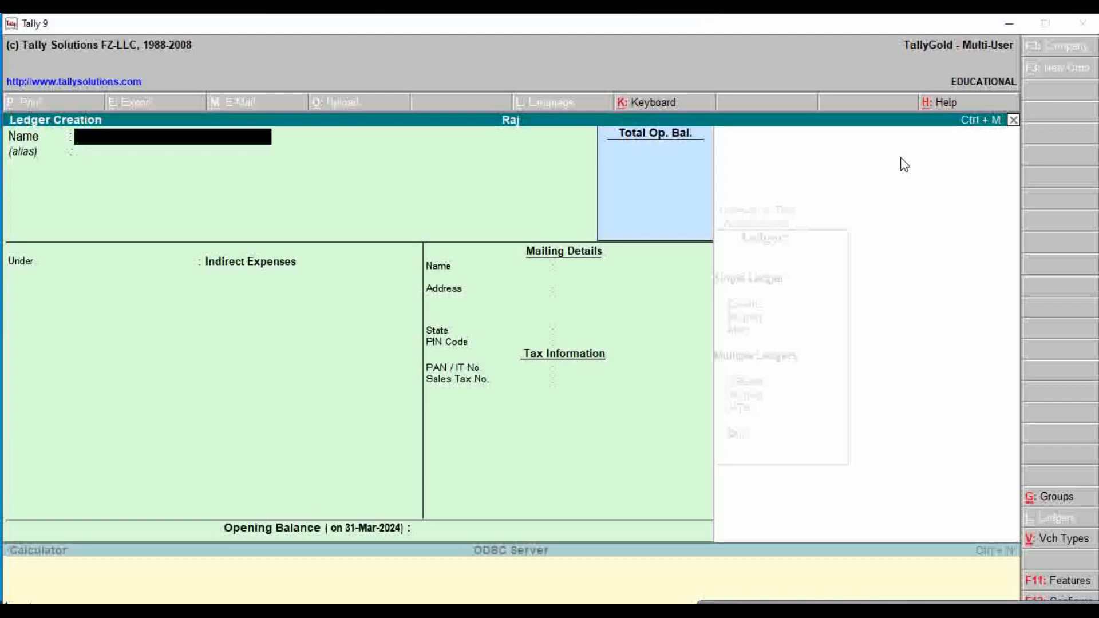
Step: Create the Sallary ledger under Direct Expenses
{"action": "type", "text": "Sallary"}
{"action": "key", "text": "Return"}
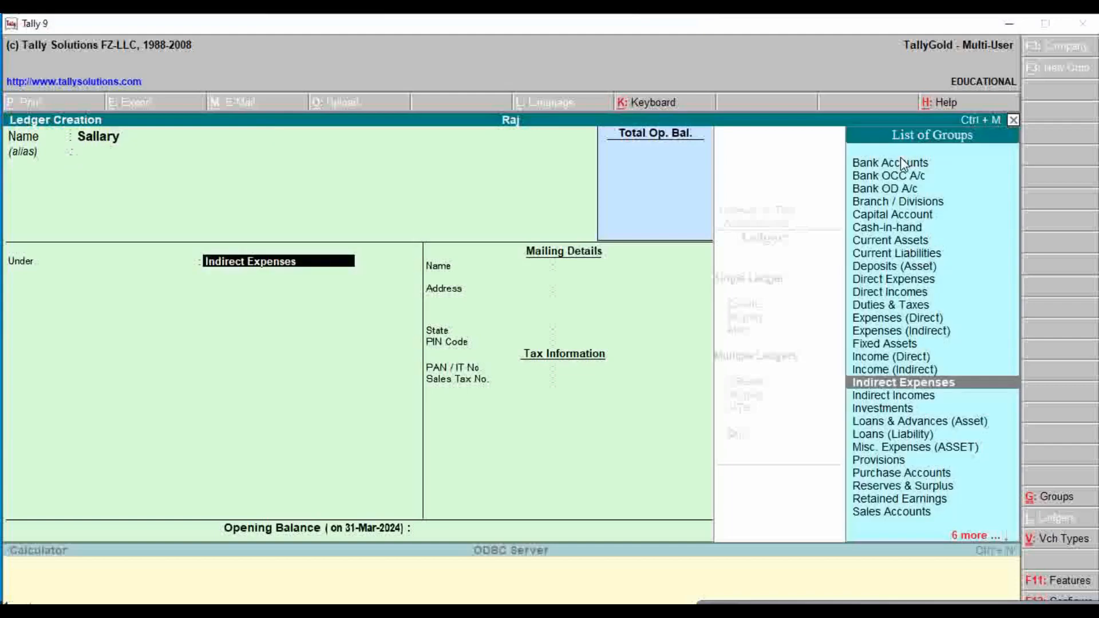
{"action": "type", "text": "Di"}
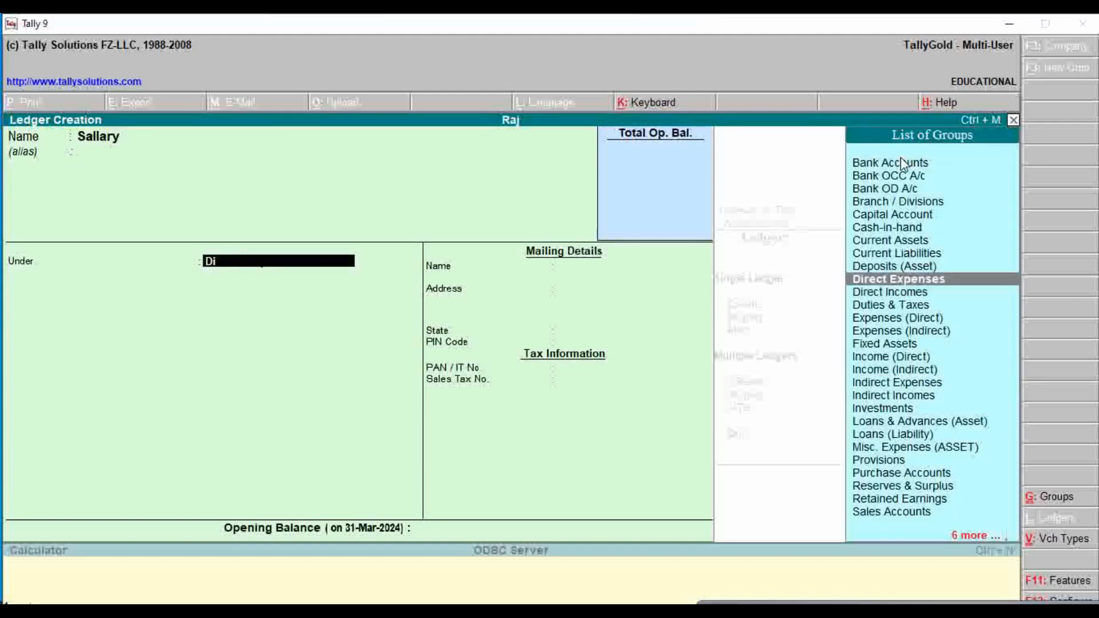
{"action": "key", "text": "Down"}
{"action": "key", "text": "Up"}
{"action": "key", "text": "Return"}
{"action": "key", "text": "Return"}
{"action": "key", "text": "Return"}
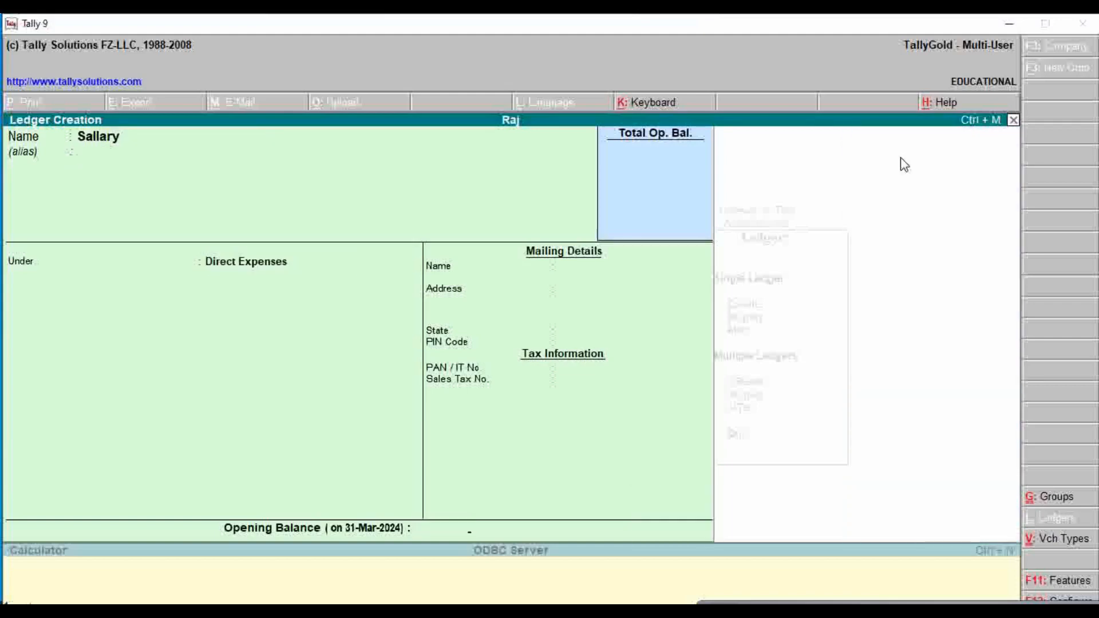
Step: Create the Mobile Reacharge ledger under Direct Expenses
{"action": "type", "text": "M"}
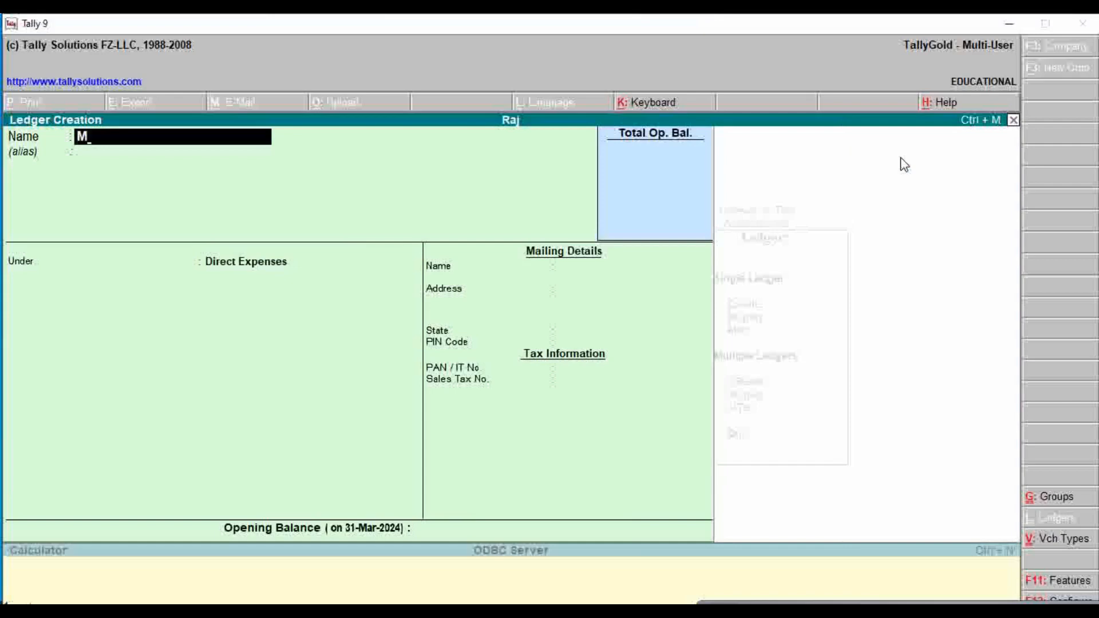
{"action": "type", "text": "obile Reach"}
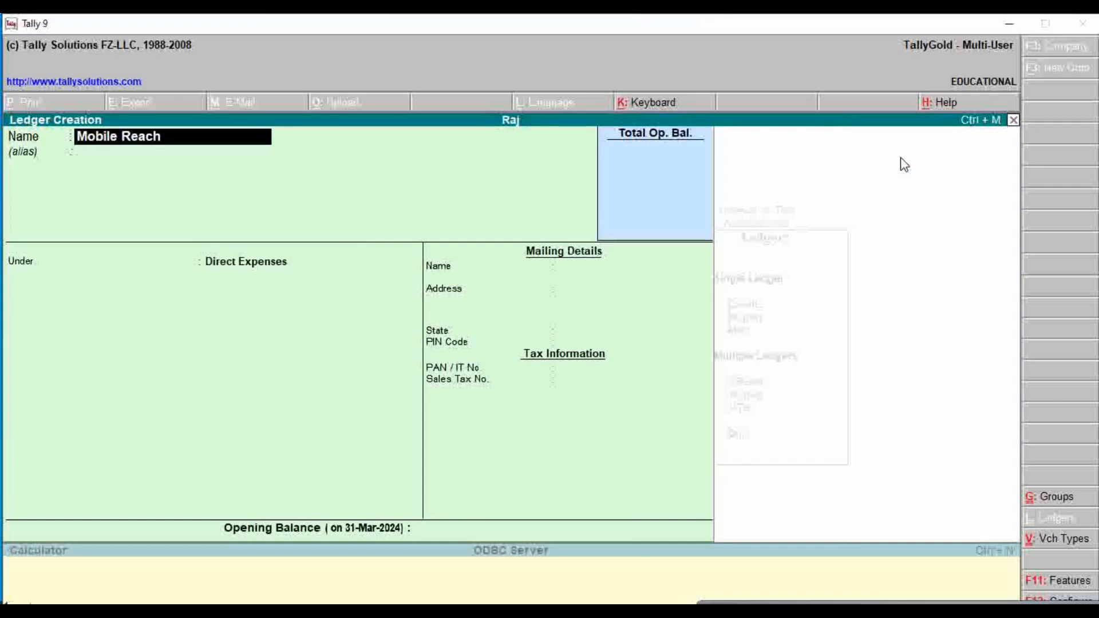
{"action": "type", "text": "arge"}
{"action": "key", "text": "Return"}
{"action": "key", "text": "Return"}
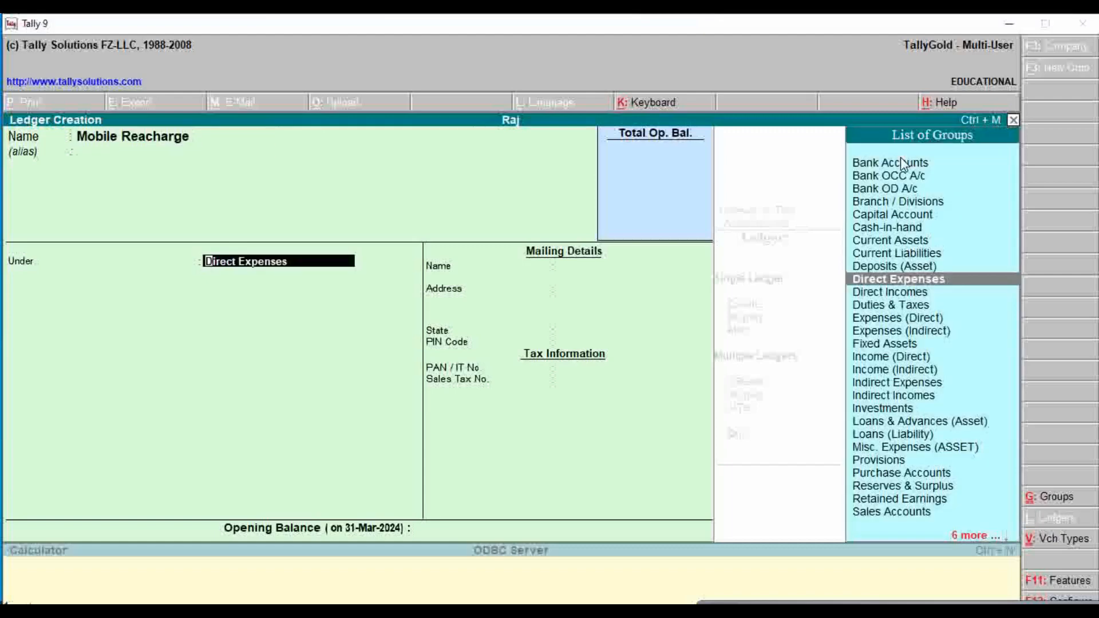
{"action": "key", "text": "Return"}
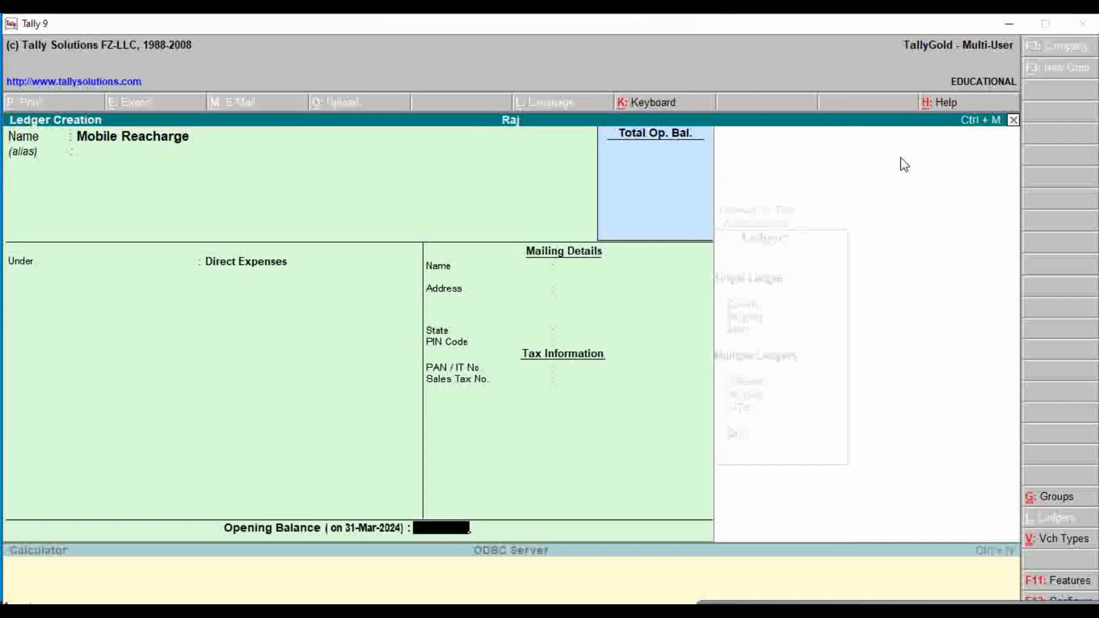
{"action": "key", "text": "Return"}
{"action": "key", "text": "Return"}
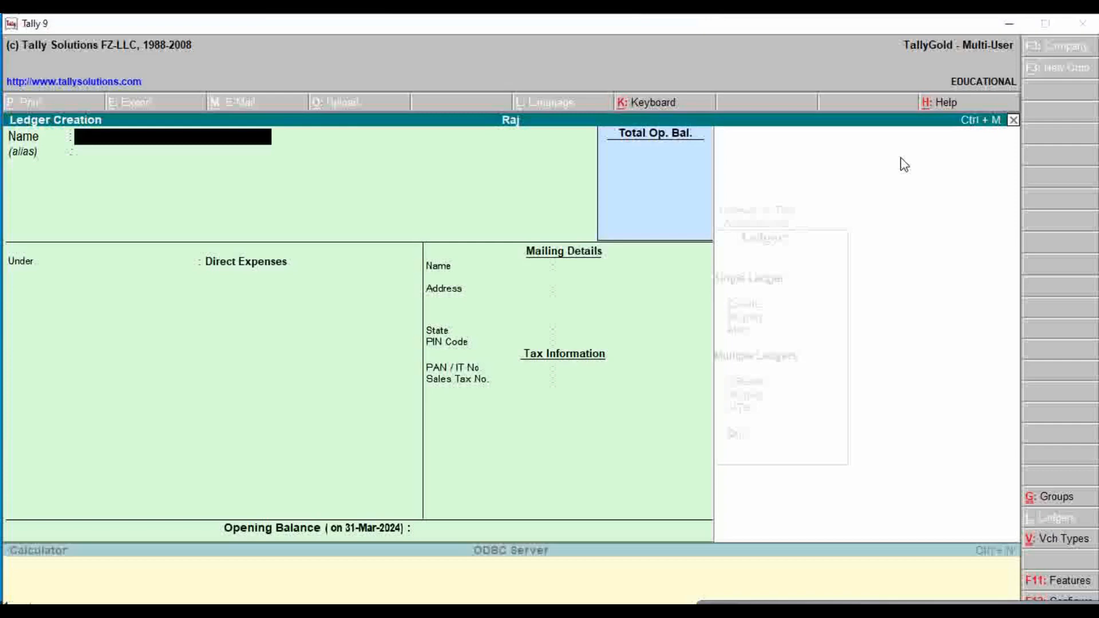
Step: Create Bsi Sehore Company (Sc) under Sundry Creditors, keeping bill-by-bill balances on
{"action": "type", "text": "Bsi Sehore Company"}
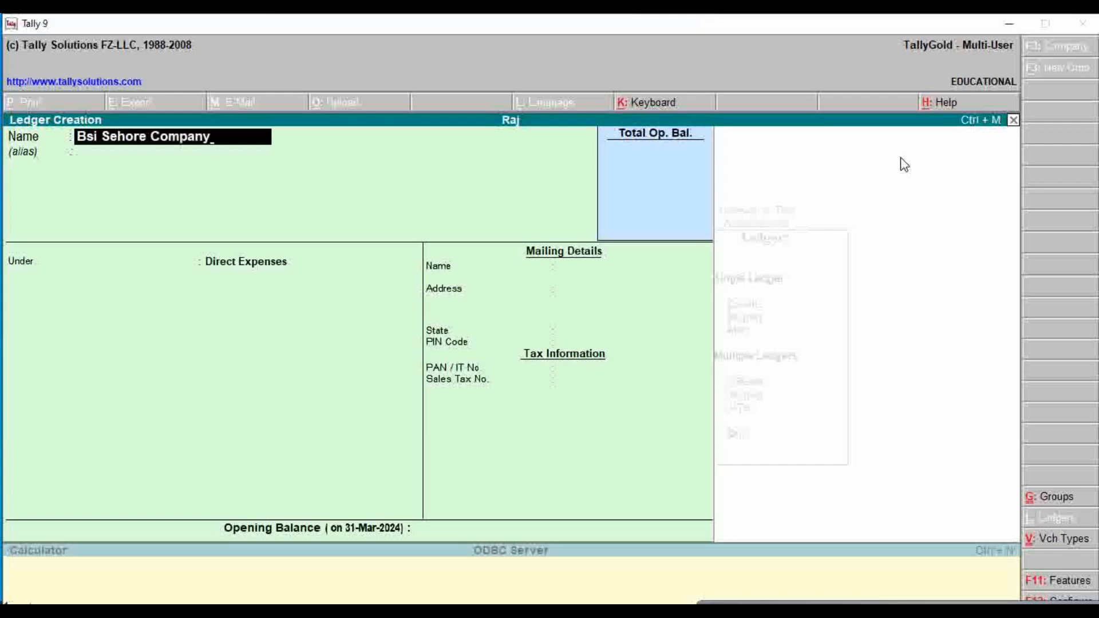
{"action": "type", "text": " ()"}
{"action": "type", "text": "A"}
{"action": "key", "text": "BackSpace"}
{"action": "type", "text": "Sc"}
{"action": "key", "text": "Return"}
{"action": "type", "text": "Su"}
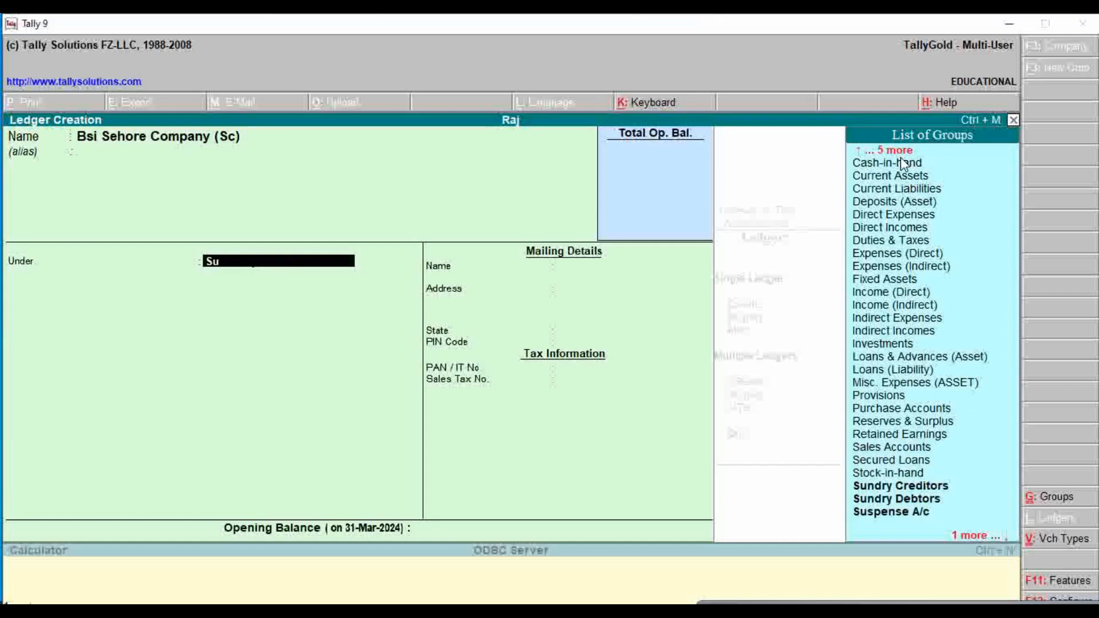
{"action": "key", "text": "Return"}
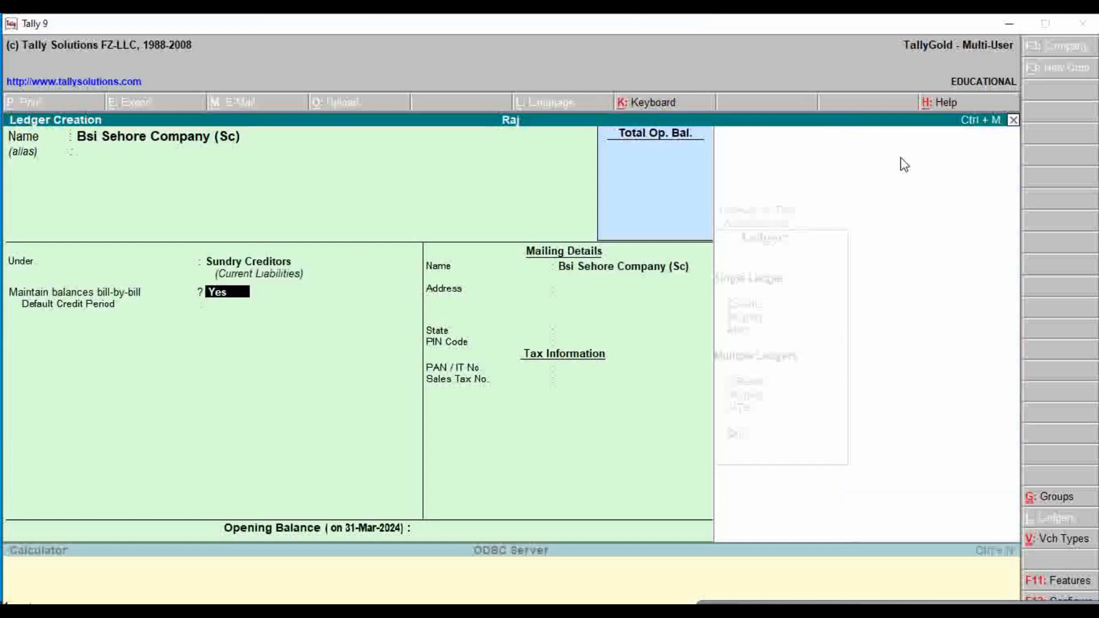
{"action": "key", "text": "Return"}
{"action": "key", "text": "Return"}
{"action": "key", "text": "Return"}
{"action": "key", "text": "Return"}
{"action": "key", "text": "Return"}
{"action": "key", "text": "Return"}
{"action": "key", "text": "Return"}
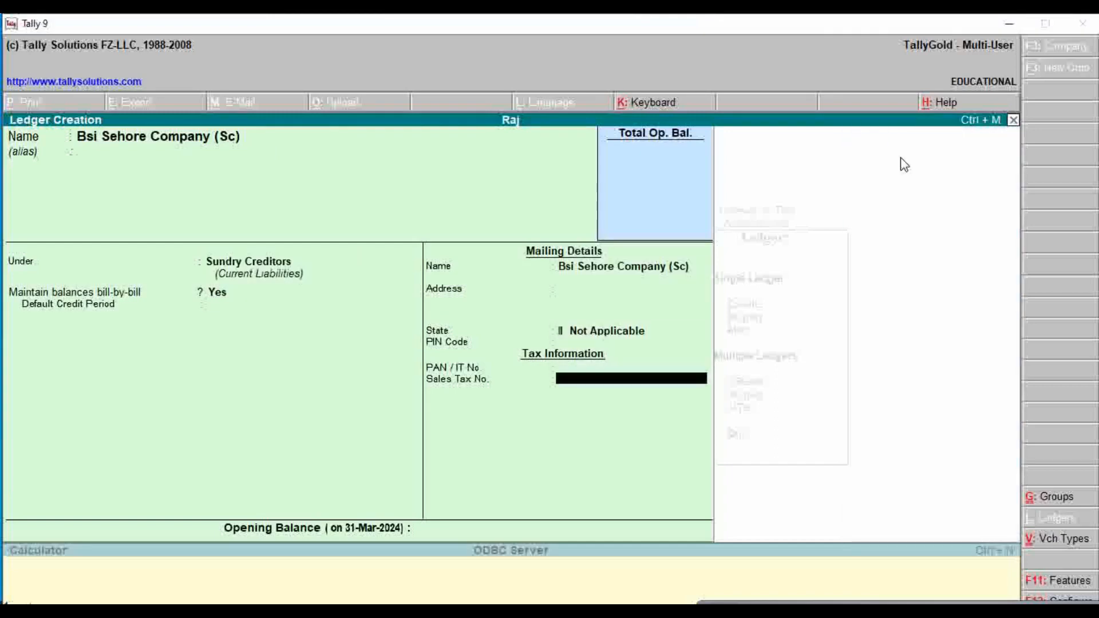
{"action": "key", "text": "Return"}
{"action": "key", "text": "Return"}
{"action": "key", "text": "Return"}
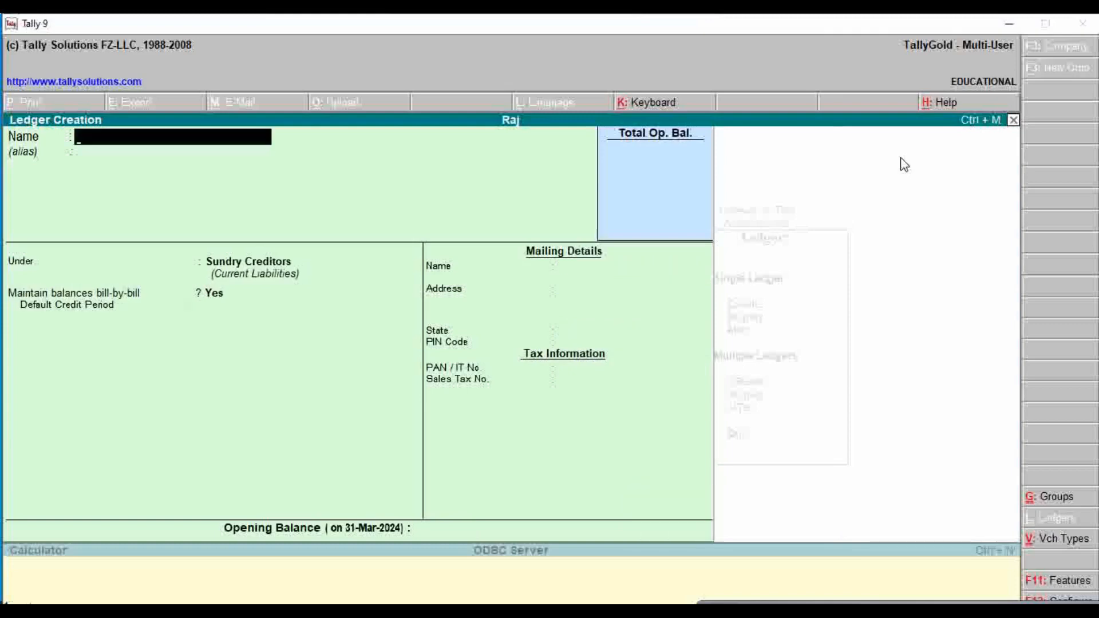
Step: Enter Hariom Company (Sc) under Sundry Creditors with state Not Applicable
{"action": "type", "text": "Hariom Company"}
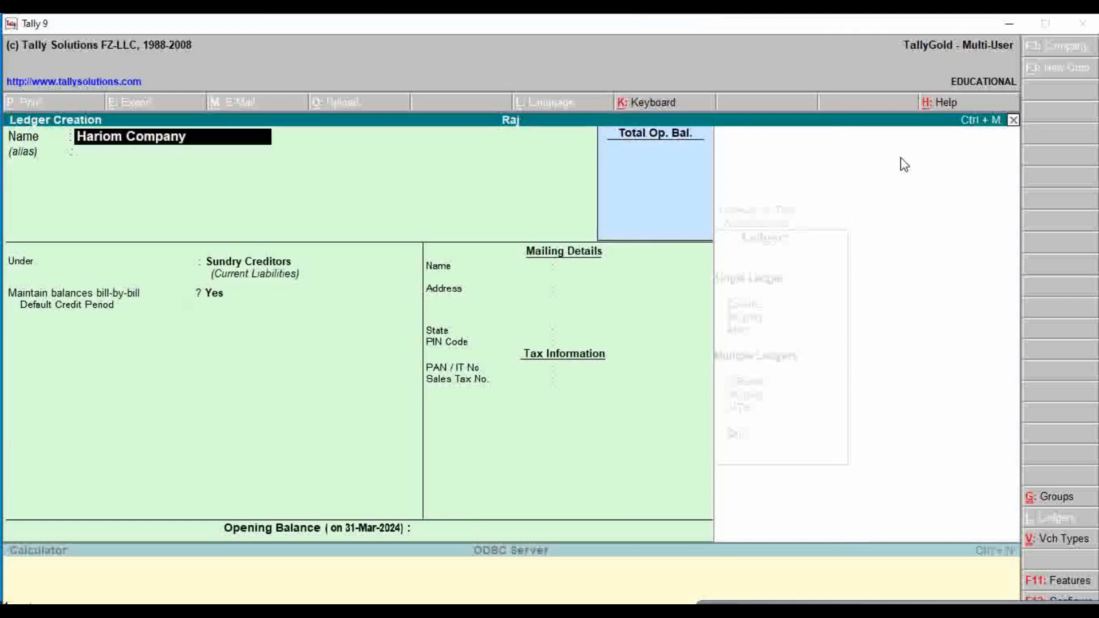
{"action": "type", "text": " (Sc)"}
{"action": "key", "text": "Return"}
{"action": "key", "text": "Return"}
{"action": "key", "text": "Return"}
{"action": "key", "text": "Return"}
{"action": "key", "text": "Return"}
{"action": "key", "text": "Return"}
{"action": "key", "text": "Return"}
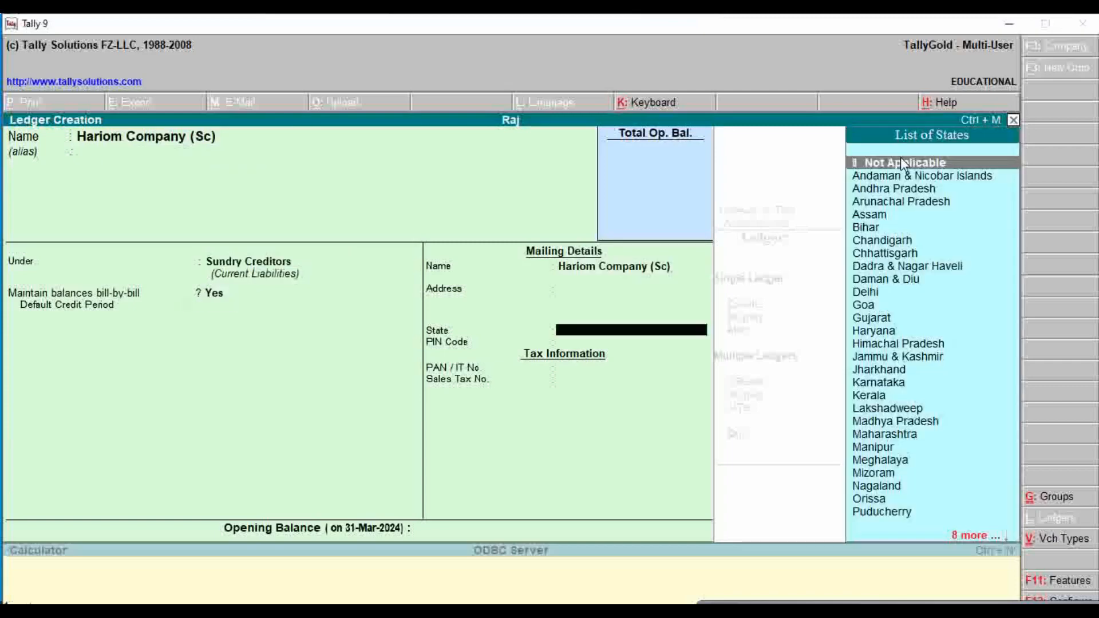
{"action": "key", "text": "Return"}
{"action": "key", "text": "Return"}
{"action": "key", "text": "Return"}
{"action": "key", "text": "Return"}
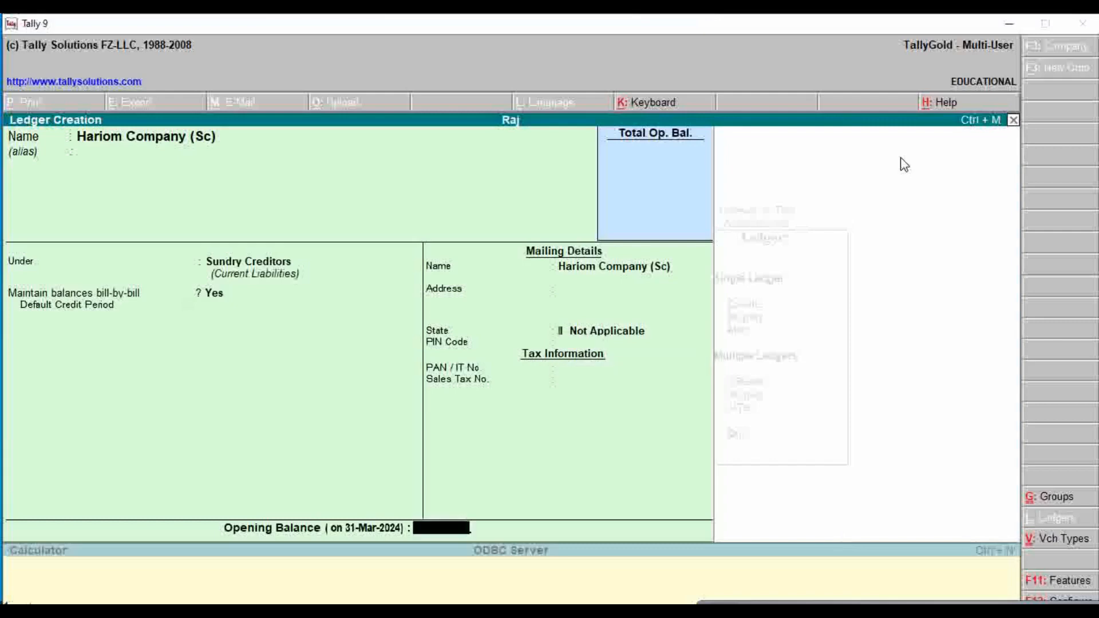
{"action": "key", "text": "Return"}
{"action": "key", "text": "Return"}
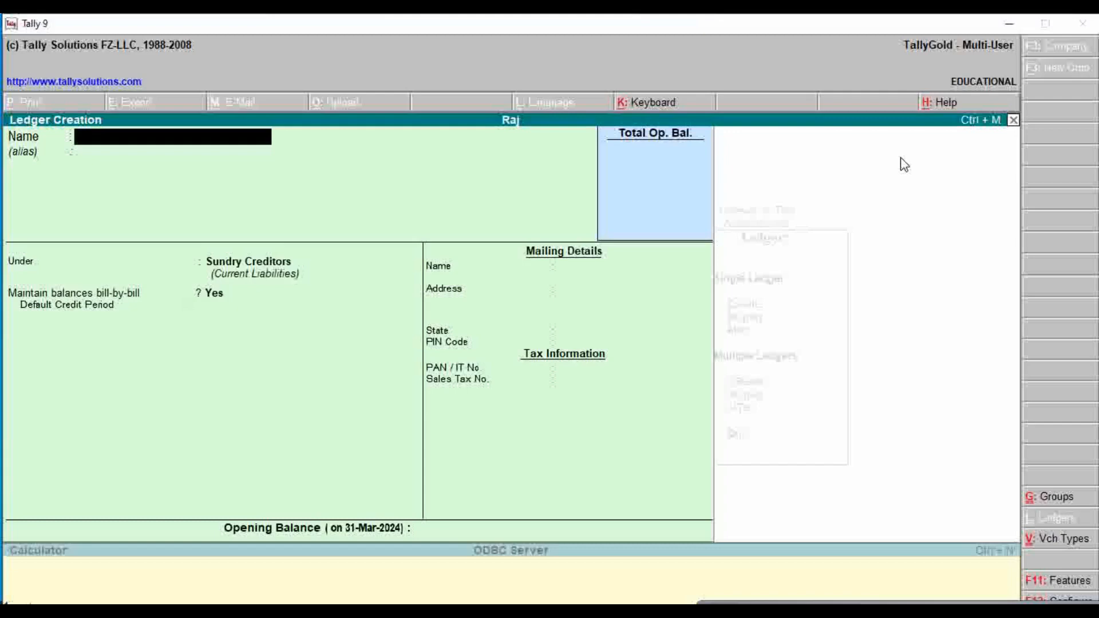
Step: Create Tata Company (Sd) under Sundry Debtors with bill-by-bill Yes and state Not Applicable
{"action": "type", "text": "Tata Company"}
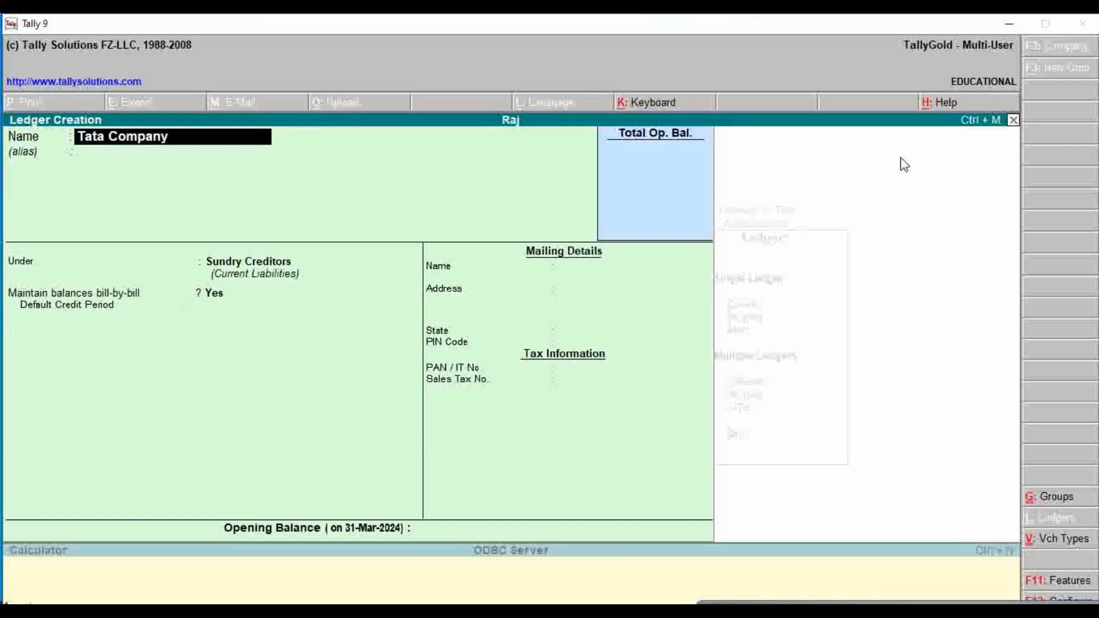
{"action": "type", "text": " (Sd)"}
{"action": "key", "text": "Return"}
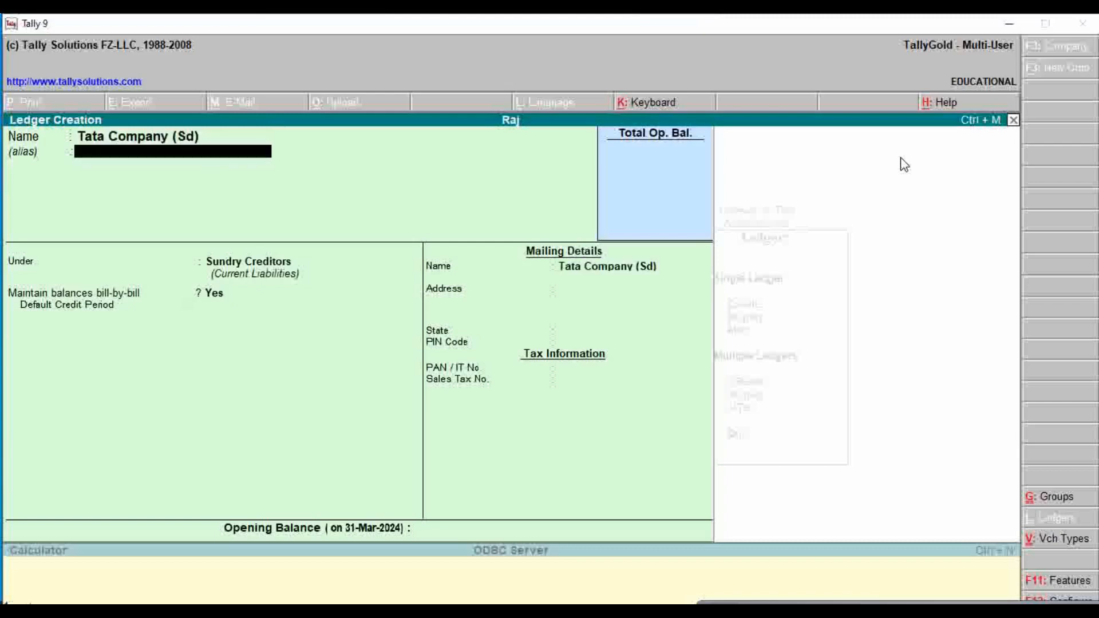
{"action": "key", "text": "Return"}
{"action": "key", "text": "Down"}
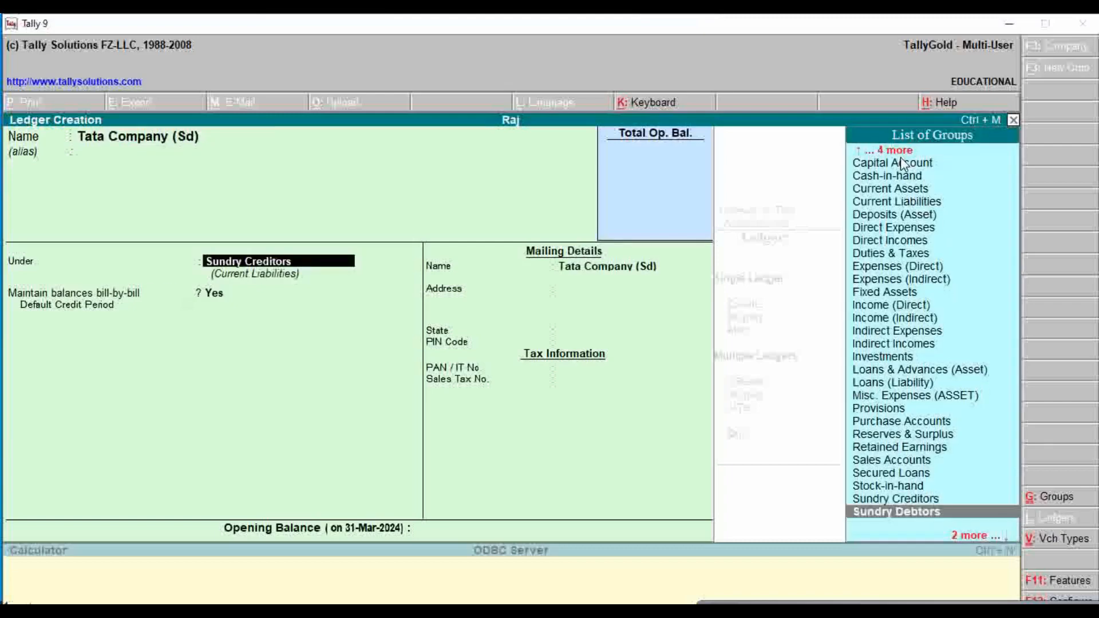
{"action": "key", "text": "Return"}
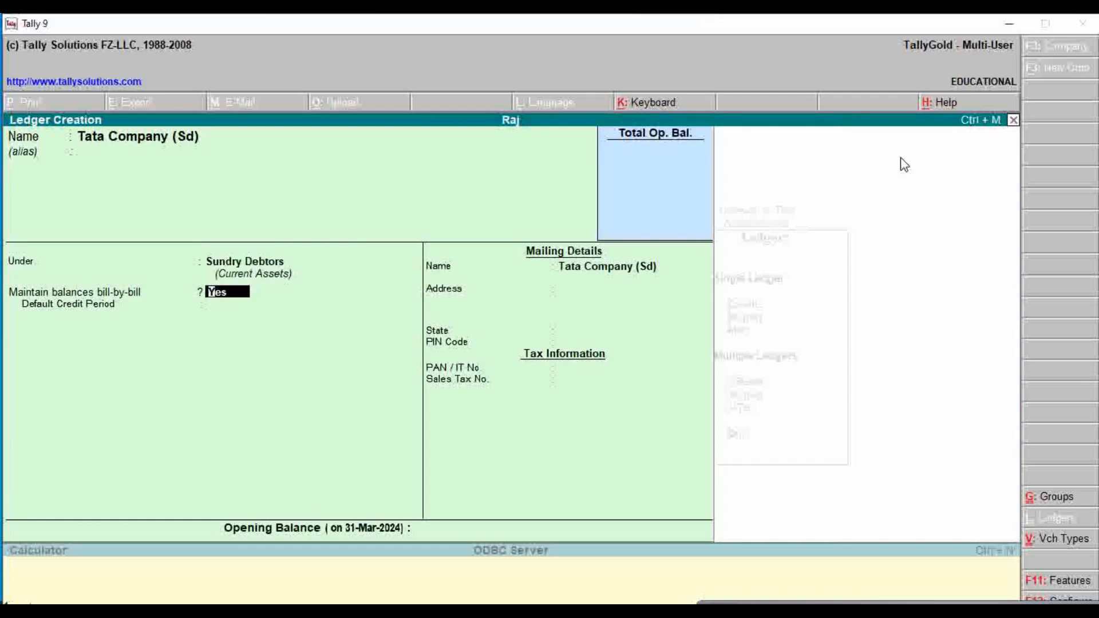
{"action": "key", "text": "Return"}
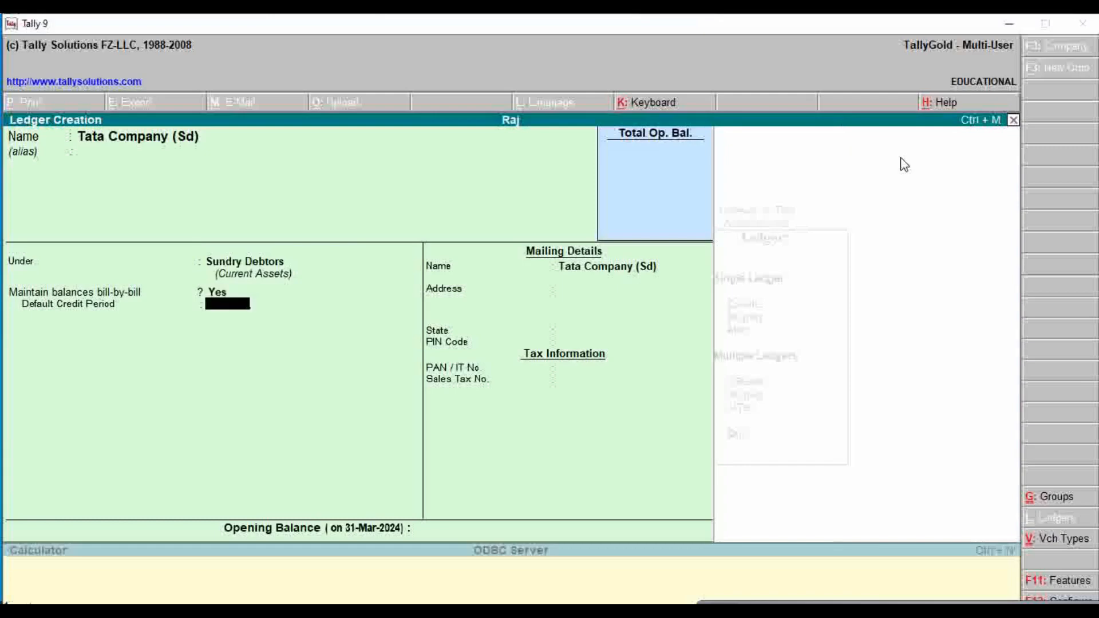
{"action": "key", "text": "Return"}
{"action": "key", "text": "Return"}
{"action": "key", "text": "Return"}
{"action": "key", "text": "Return"}
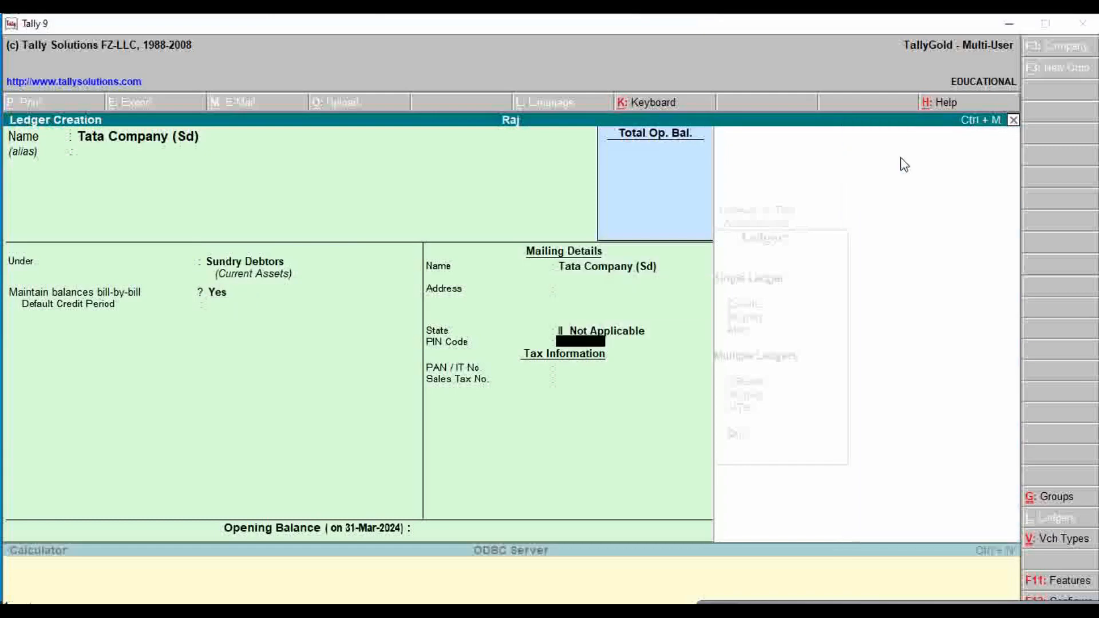
{"action": "key", "text": "Return"}
{"action": "key", "text": "Return"}
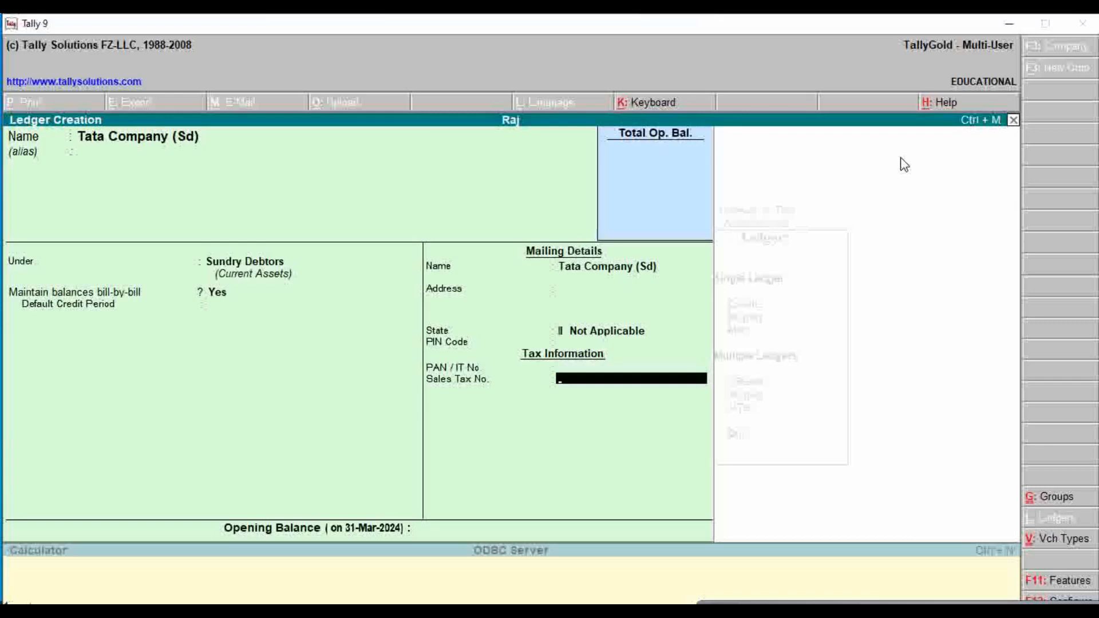
{"action": "key", "text": "Return"}
{"action": "key", "text": "Return"}
{"action": "key", "text": "Return"}
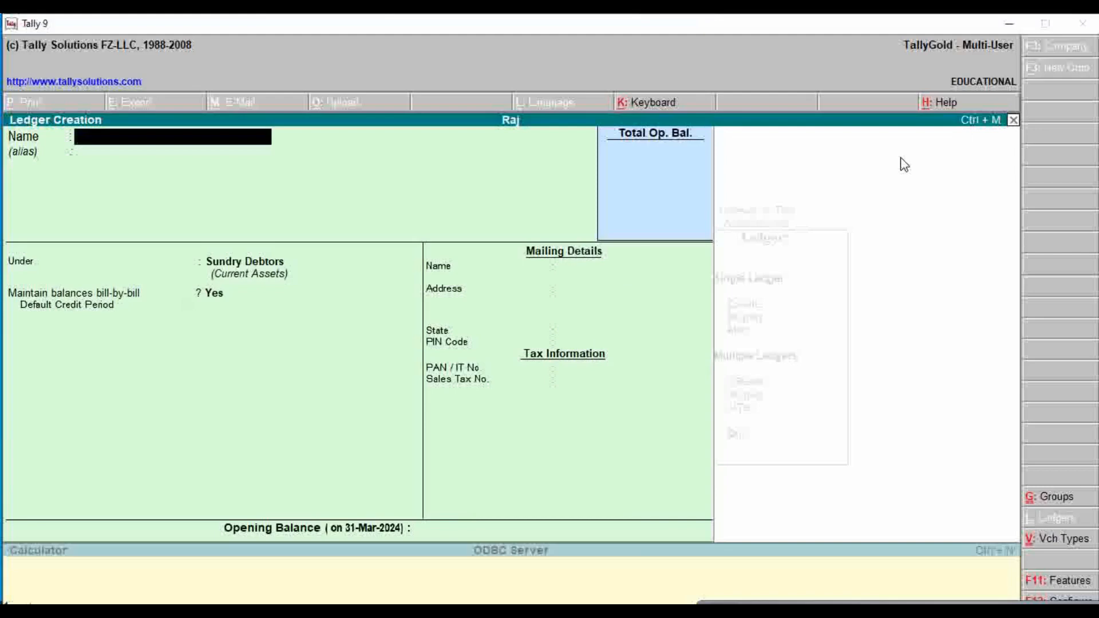
Step: Create Atu Company under Sundry Debtors, then quit Ledger Creation
{"action": "type", "text": "Atu Company"}
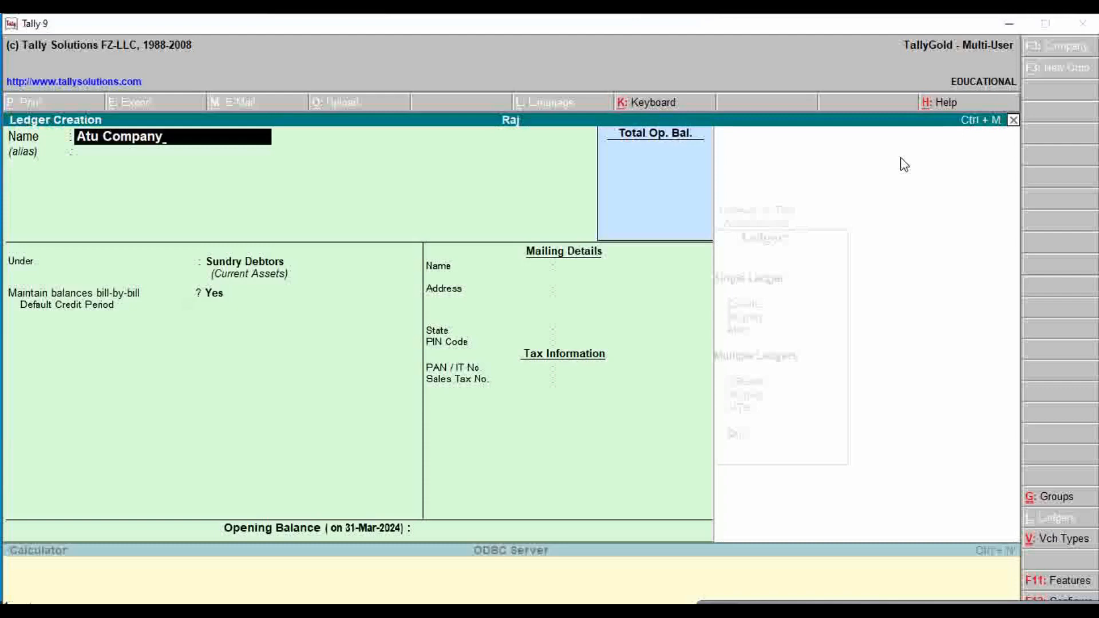
{"action": "key", "text": "Return"}
{"action": "key", "text": "Return"}
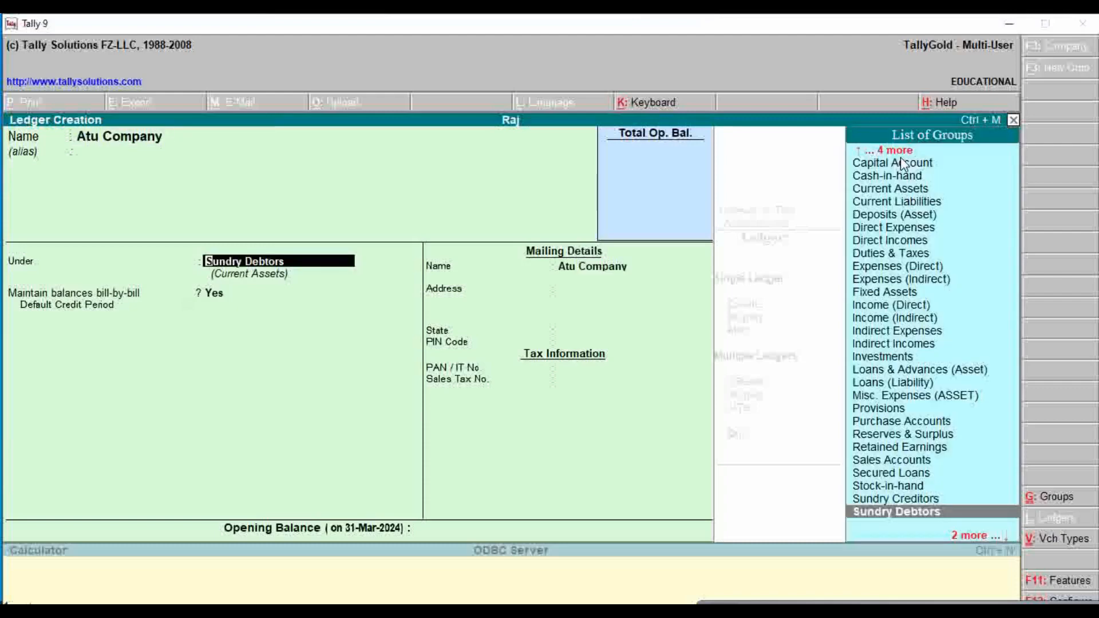
{"action": "key", "text": "Return"}
{"action": "key", "text": "Return"}
{"action": "key", "text": "Return"}
{"action": "key", "text": "Return"}
{"action": "key", "text": "Return"}
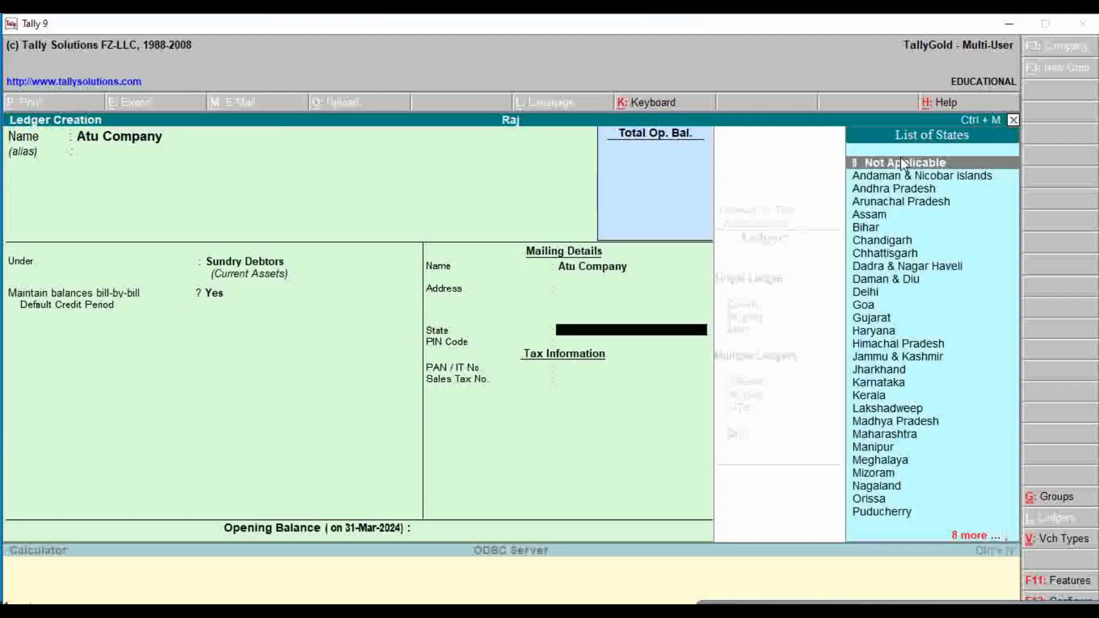
{"action": "key", "text": "Return"}
{"action": "key", "text": "Return"}
{"action": "key", "text": "Return"}
{"action": "key", "text": "Return"}
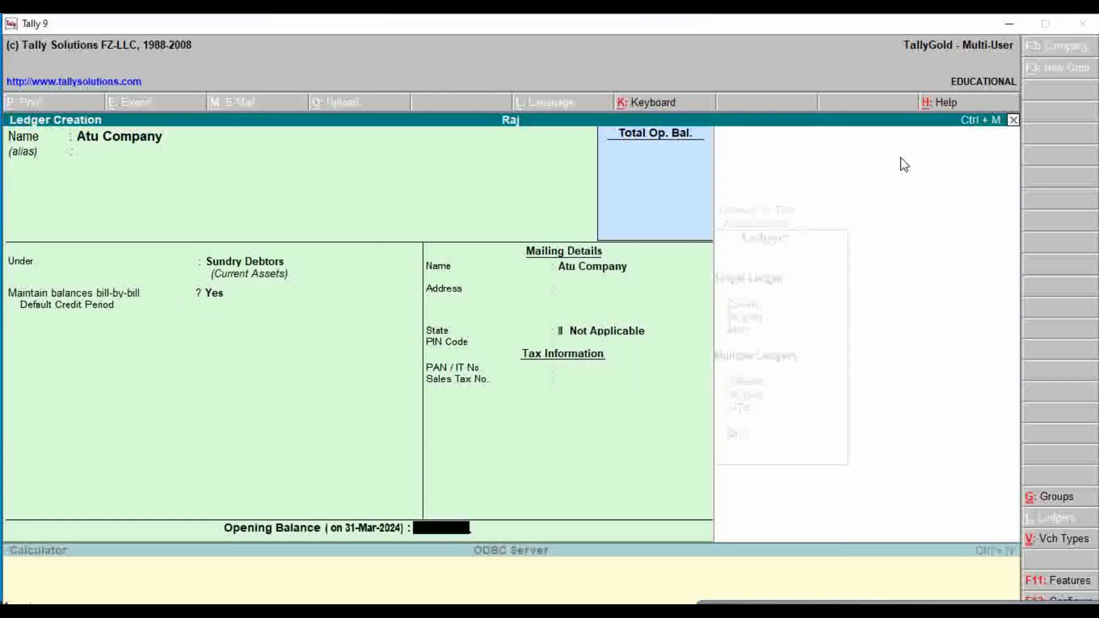
{"action": "key", "text": "Return"}
{"action": "key", "text": "Return"}
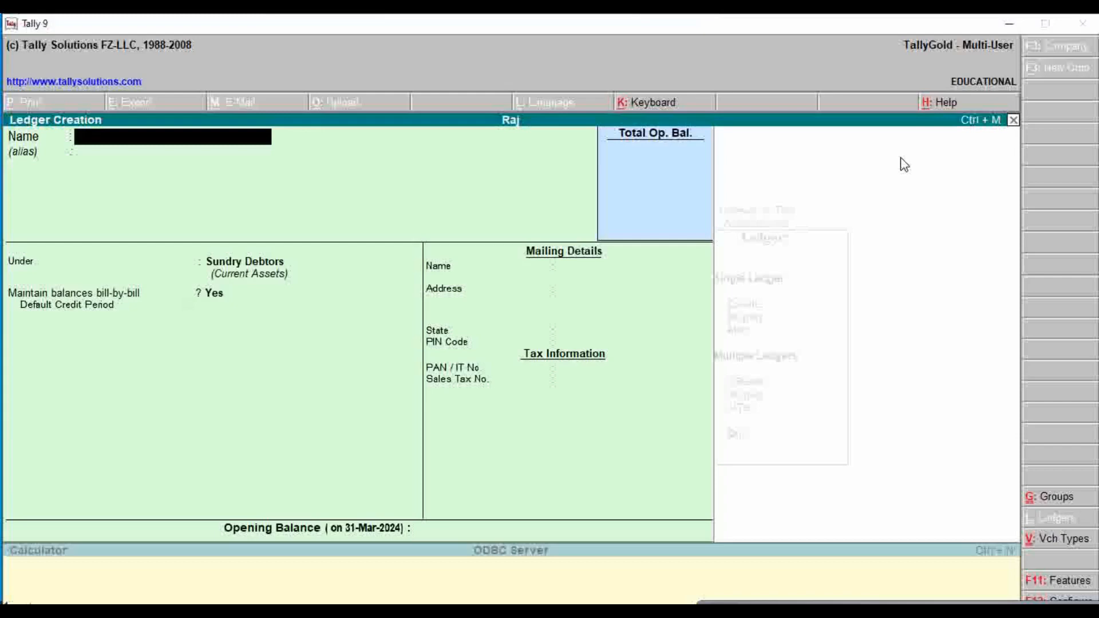
{"action": "key", "text": "Escape"}
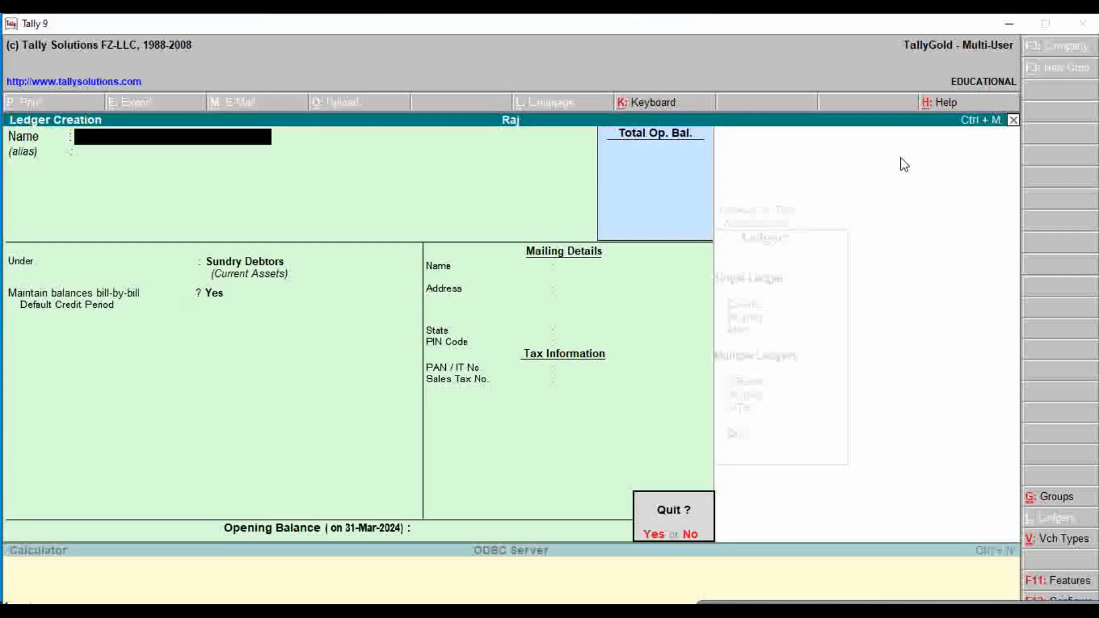
Step: Finish ledger creation and return to the Gateway of Tally
{"action": "key", "text": "y"}
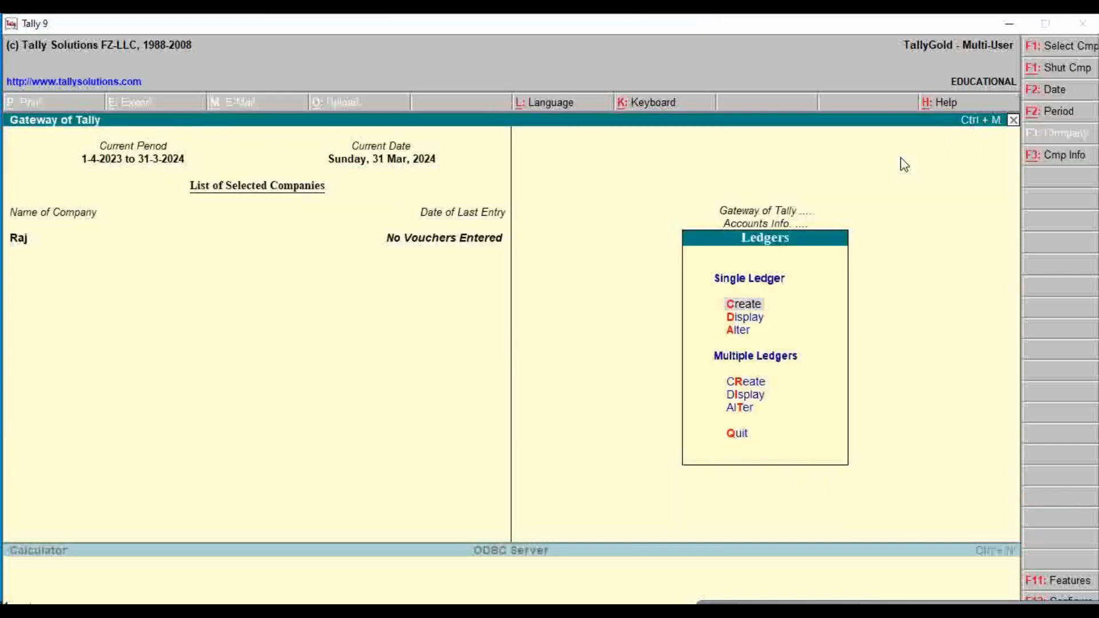
{"action": "key", "text": "Escape"}
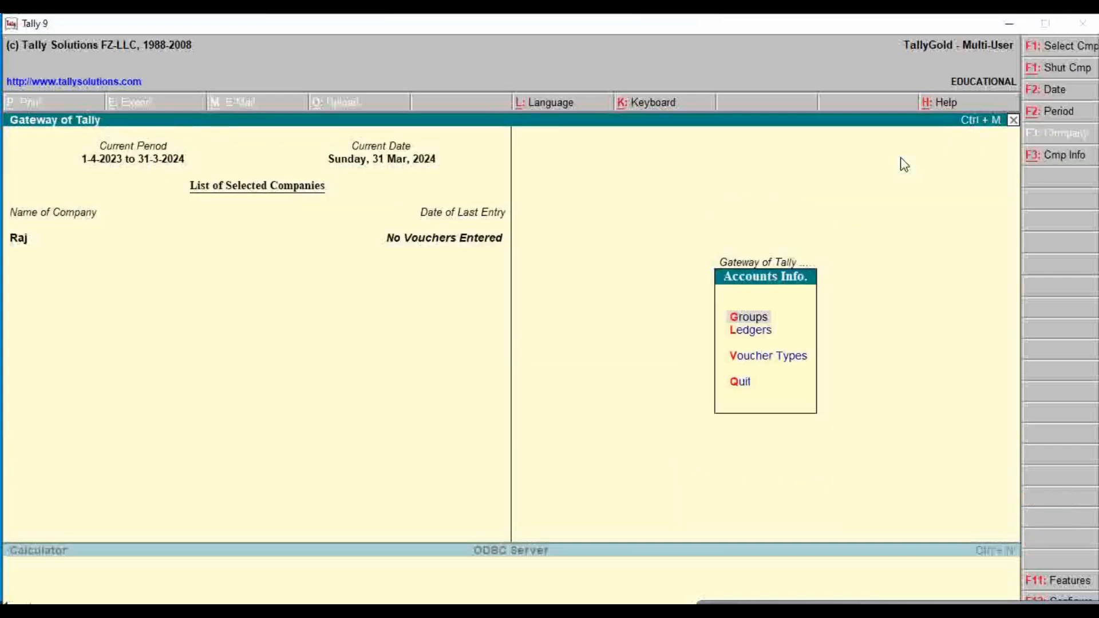
{"action": "key", "text": "Escape"}
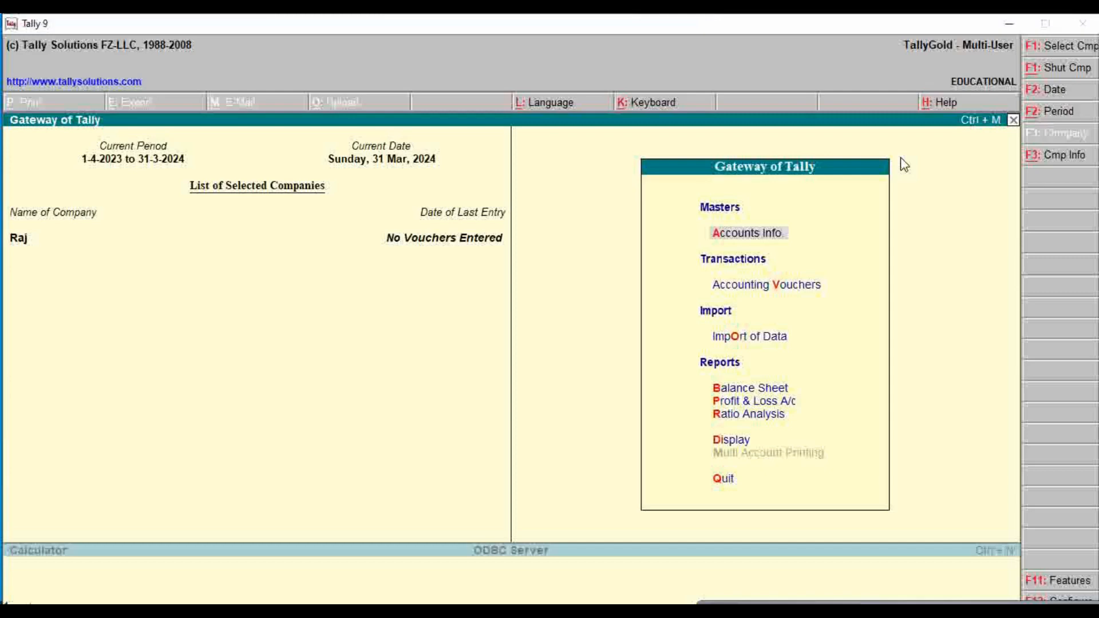
Step: Open the Ledgers menu under Accounts Info and highlight Display for a single ledger
{"action": "key", "text": "Return"}
{"action": "key", "text": "Down"}
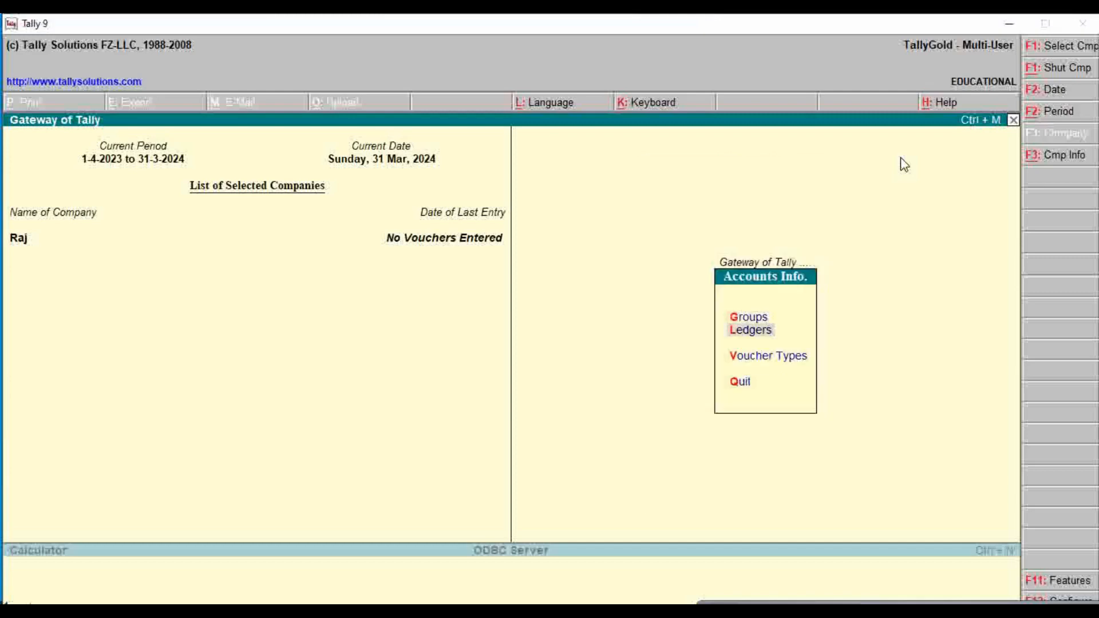
{"action": "key", "text": "Return"}
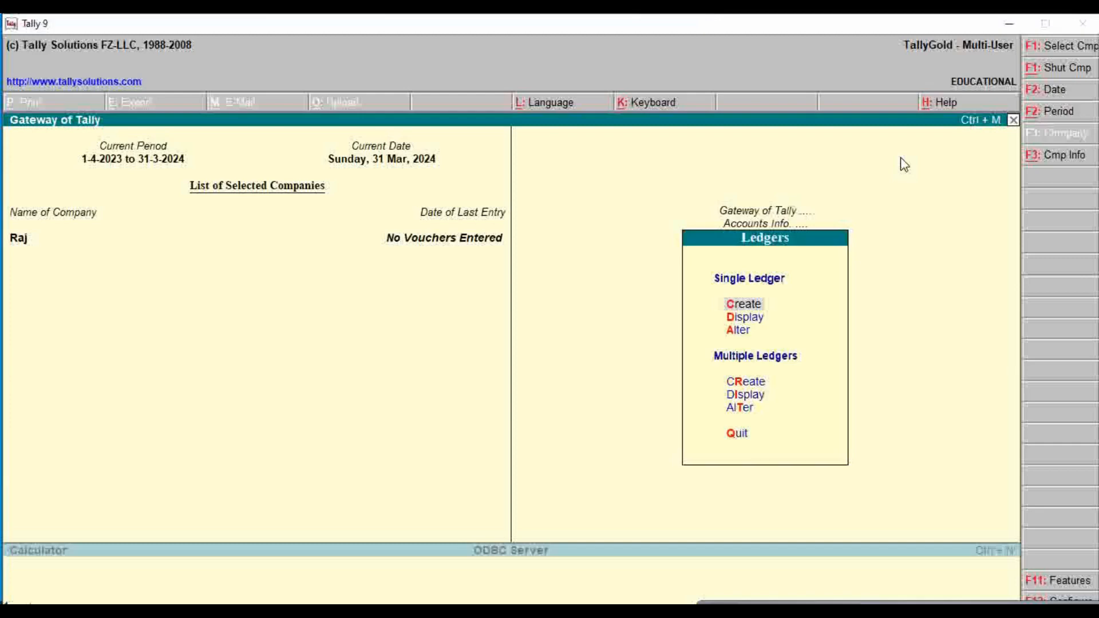
{"action": "key", "text": "Down"}
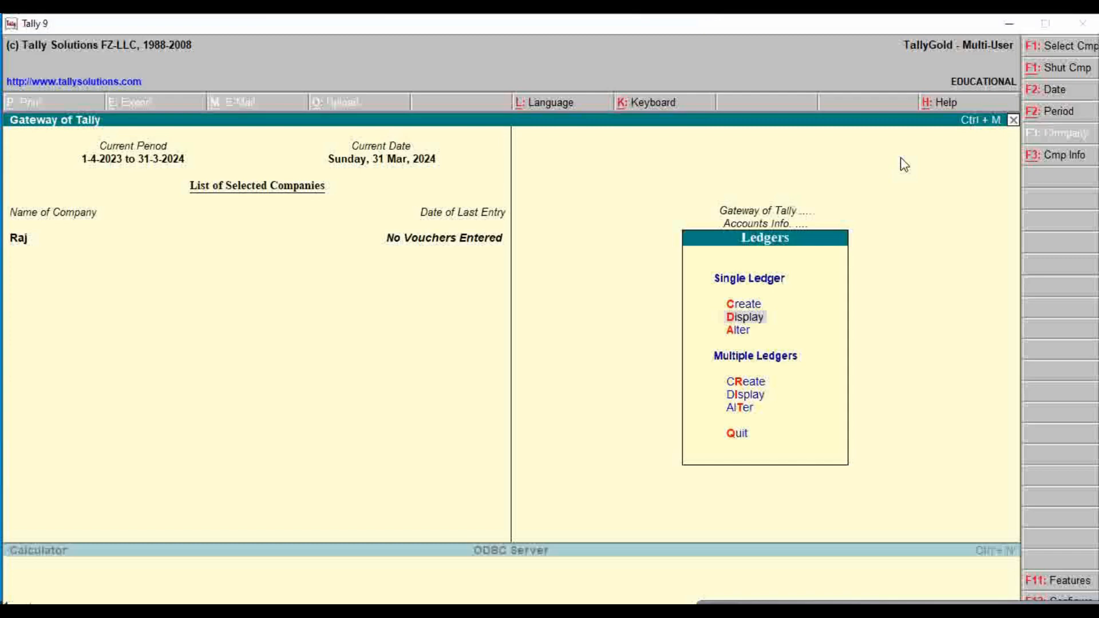
Step: Display the Sbi Bank Sehore ledger details from the List of Ledgers, then close them
{"action": "key", "text": "Return"}
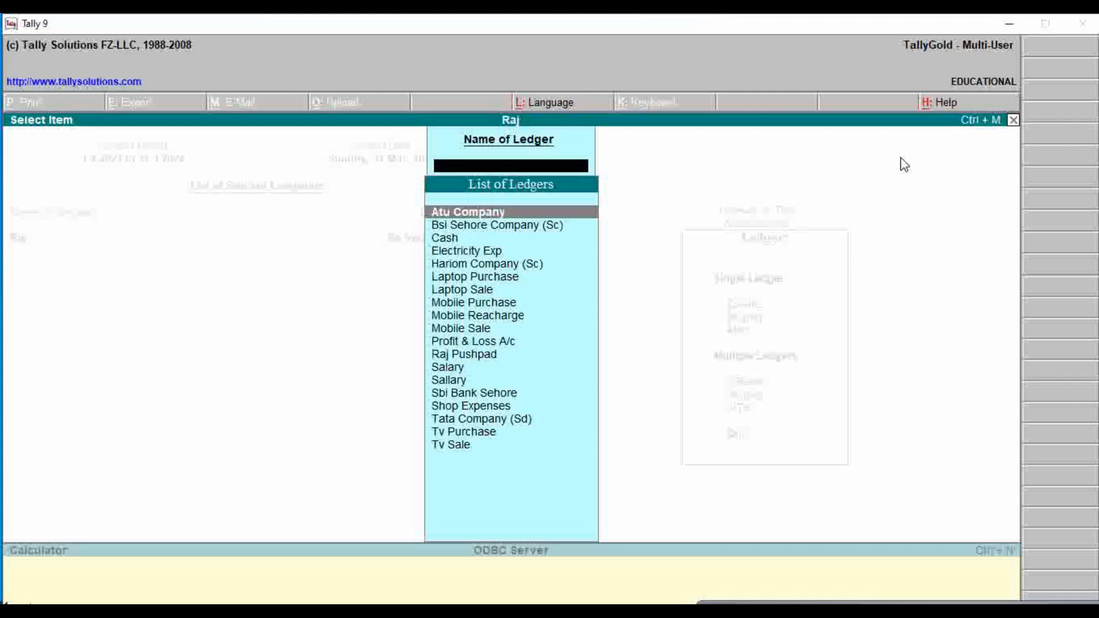
{"action": "key", "text": "Down"}
{"action": "key", "text": "Down"}
{"action": "key", "text": "Down"}
{"action": "key", "text": "Down"}
{"action": "key", "text": "Down"}
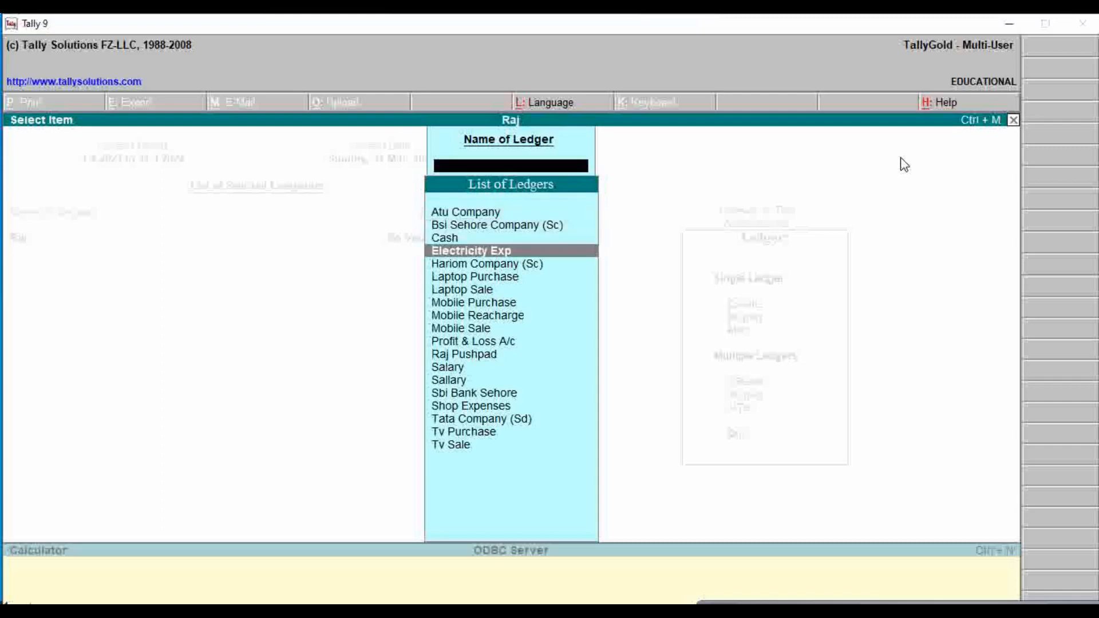
{"action": "key", "text": "Down"}
{"action": "key", "text": "Down"}
{"action": "key", "text": "Down"}
{"action": "key", "text": "Down"}
{"action": "key", "text": "Down"}
{"action": "key", "text": "Down"}
{"action": "key", "text": "Down"}
{"action": "key", "text": "Down"}
{"action": "key", "text": "Down"}
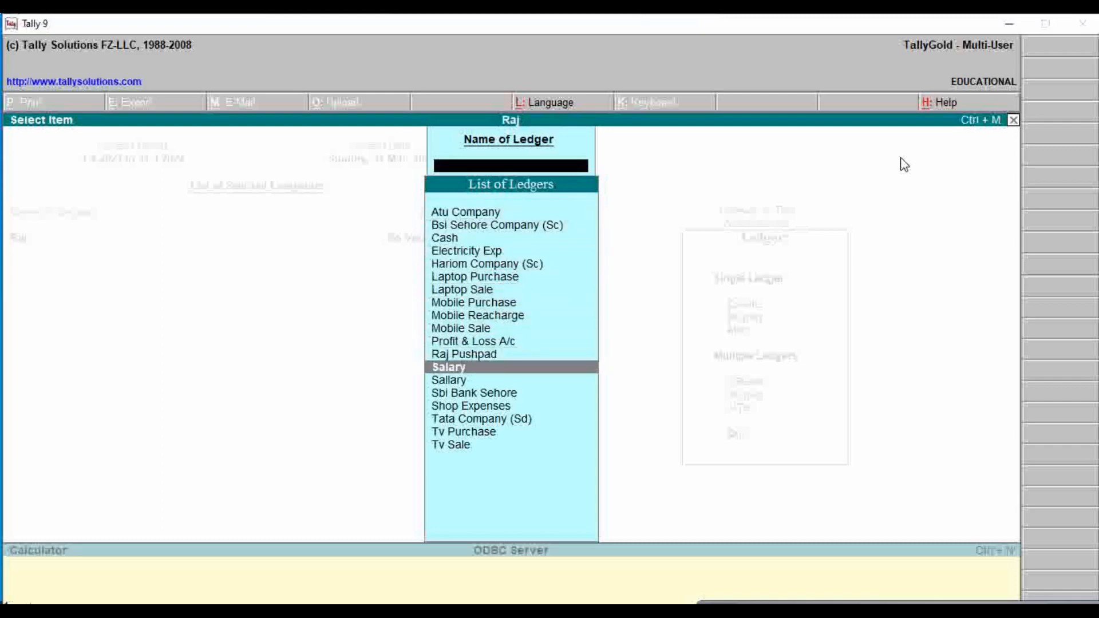
{"action": "key", "text": "Down"}
{"action": "key", "text": "Down"}
{"action": "key", "text": "Down"}
{"action": "key", "text": "Down"}
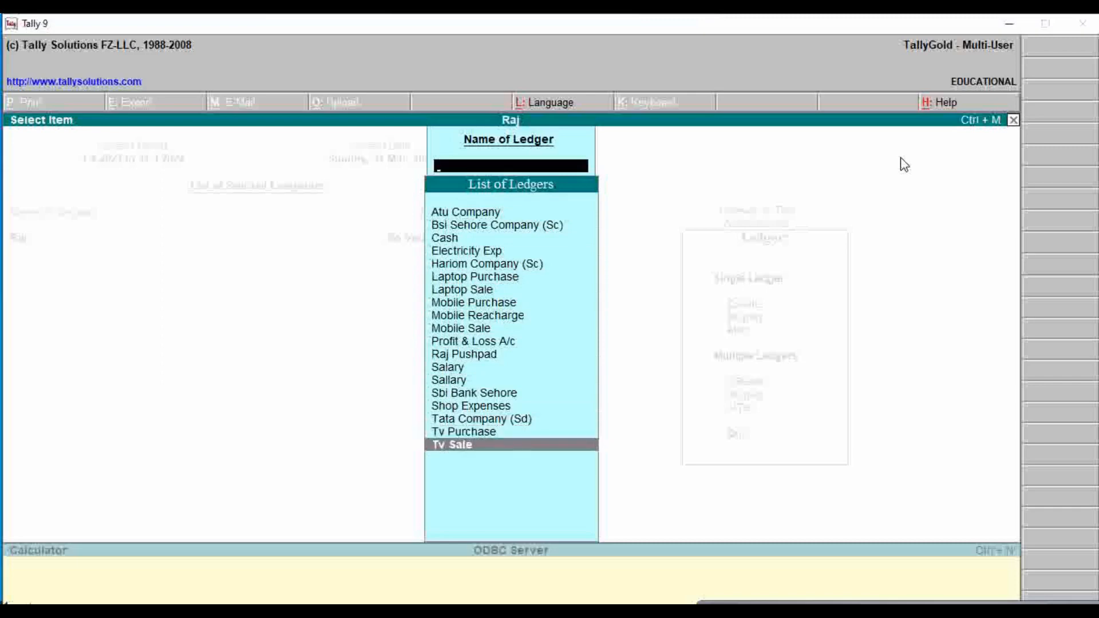
{"action": "key", "text": "Up"}
{"action": "key", "text": "Up"}
{"action": "key", "text": "Up"}
{"action": "key", "text": "Up"}
{"action": "key", "text": "Return"}
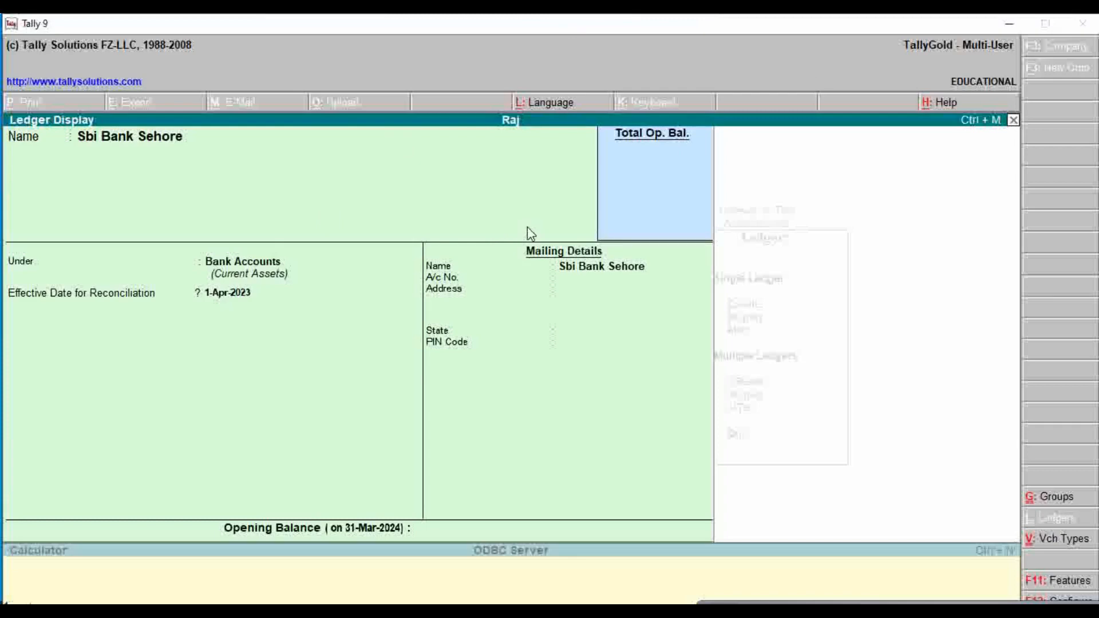
{"action": "key", "text": "Escape"}
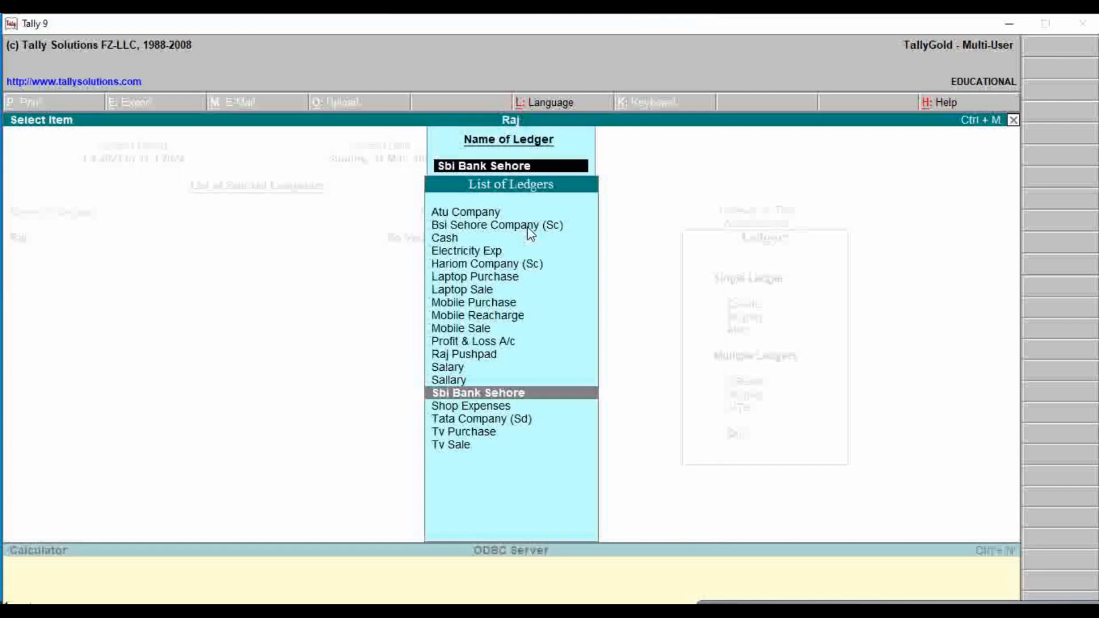
Step: Display the Hariom Company (Sc) ledger details, then leave the ledger list
{"action": "key", "text": "Up"}
{"action": "key", "text": "Up"}
{"action": "key", "text": "Up"}
{"action": "key", "text": "Up"}
{"action": "key", "text": "Up"}
{"action": "key", "text": "Up"}
{"action": "key", "text": "Up"}
{"action": "key", "text": "Up"}
{"action": "key", "text": "Up"}
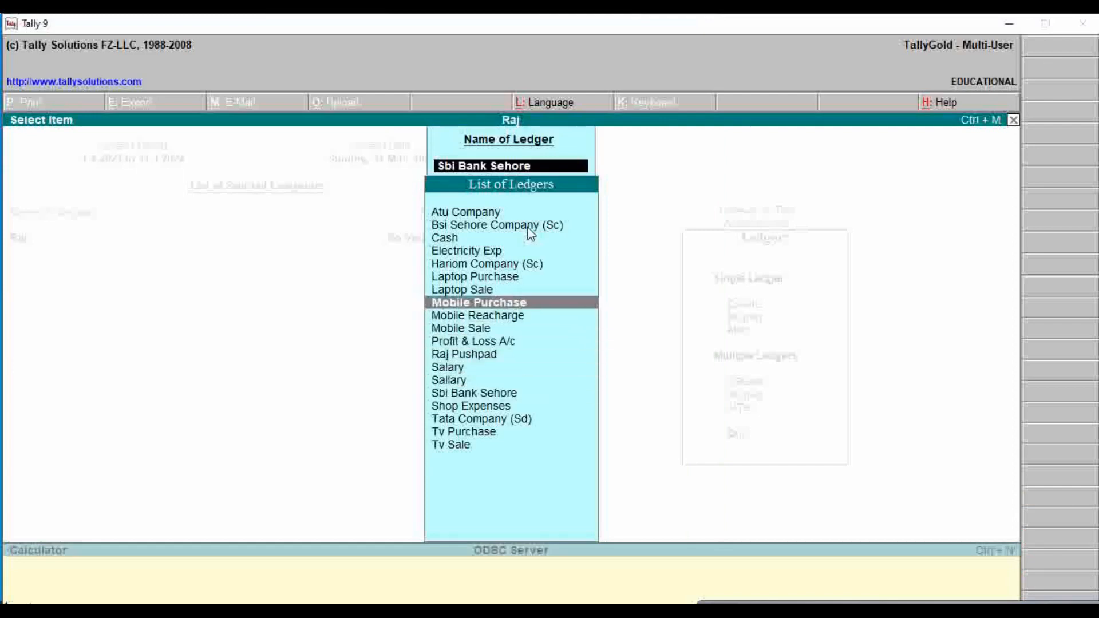
{"action": "key", "text": "Up"}
{"action": "key", "text": "Return"}
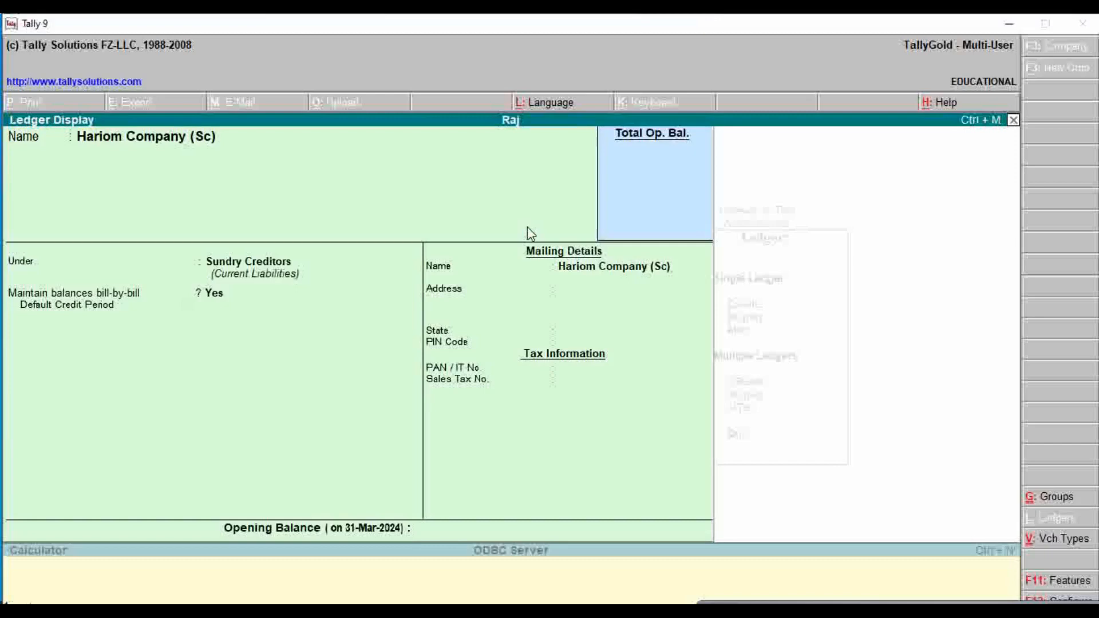
{"action": "key", "text": "Escape"}
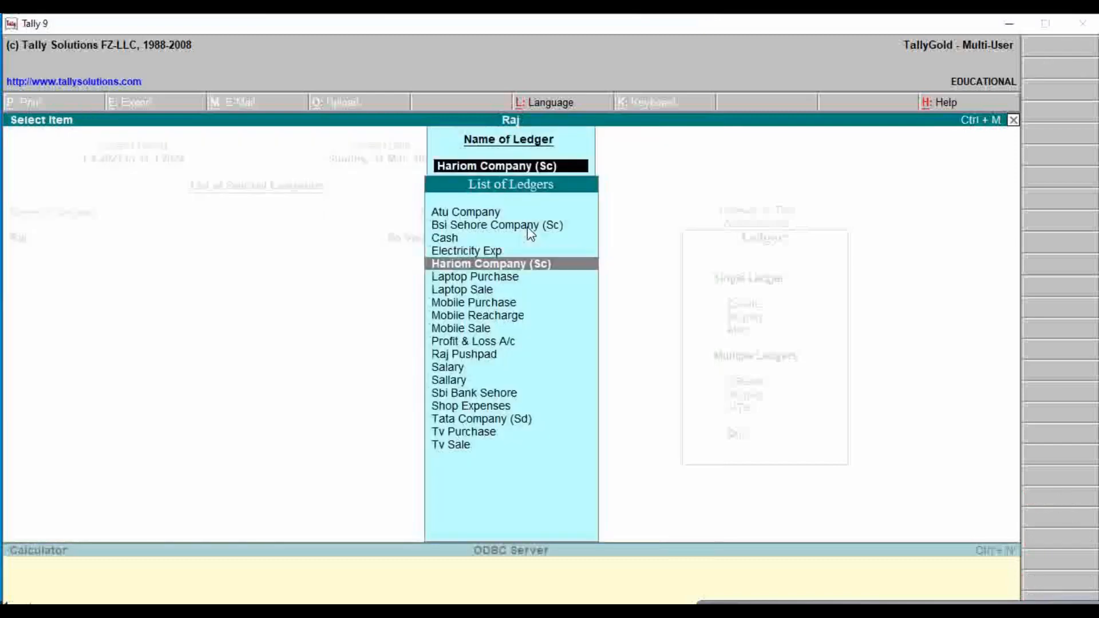
{"action": "key", "text": "Escape"}
{"action": "key", "text": "Escape"}
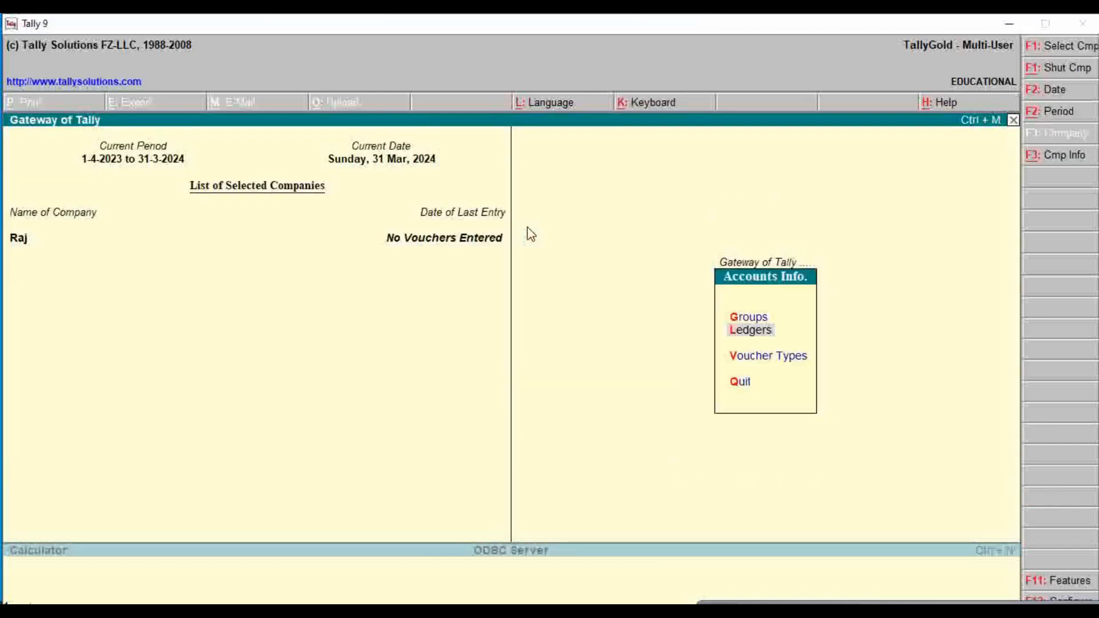
Step: Open the Bsi Sehore Company (Sc) ledger in Ledger Alteration
{"action": "key", "text": "Return"}
{"action": "key", "text": "Down"}
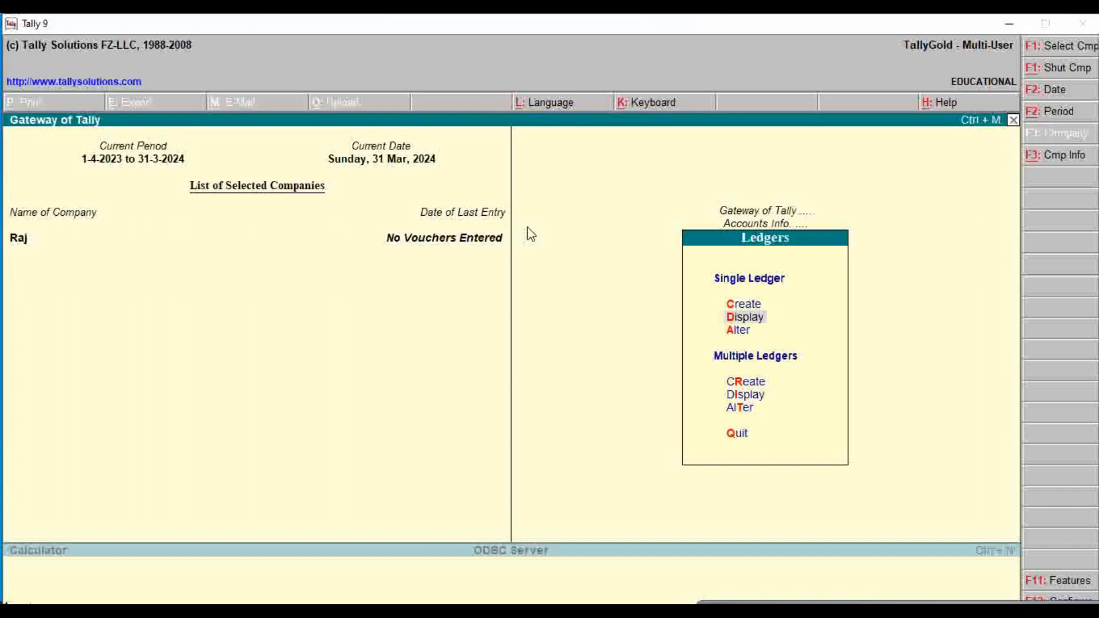
{"action": "key", "text": "Down"}
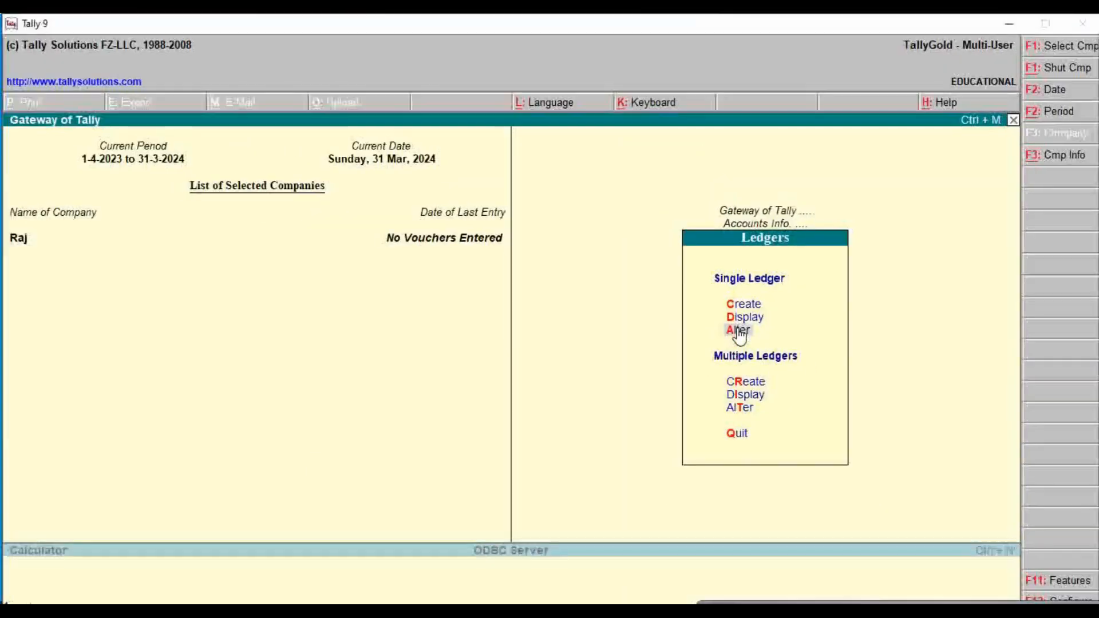
{"action": "left_click", "coordinate": [738, 335]}
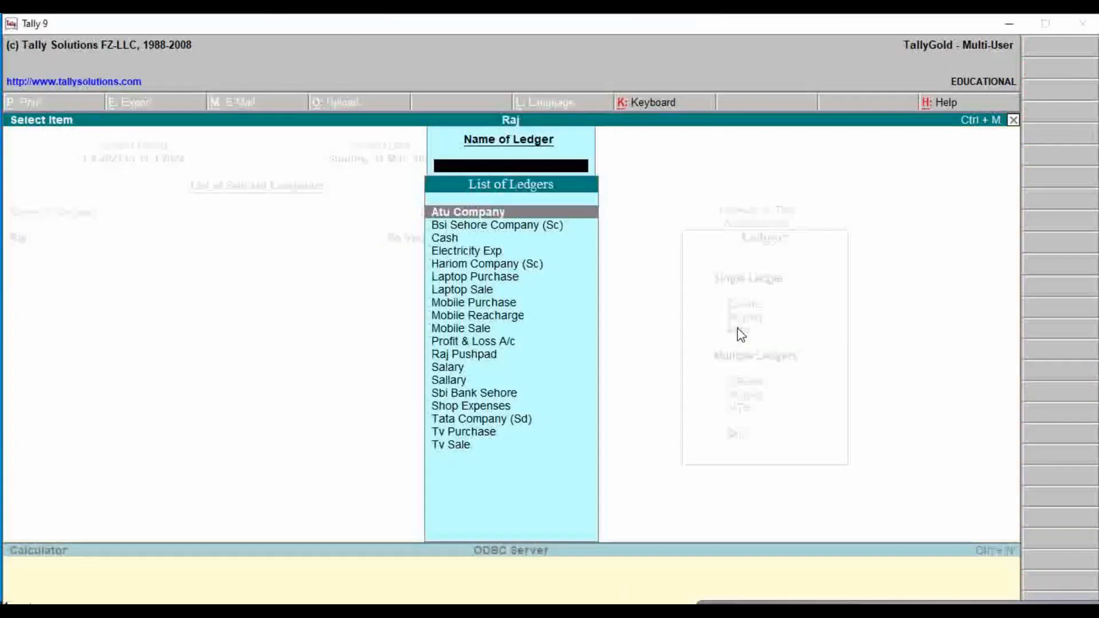
{"action": "key", "text": "Down"}
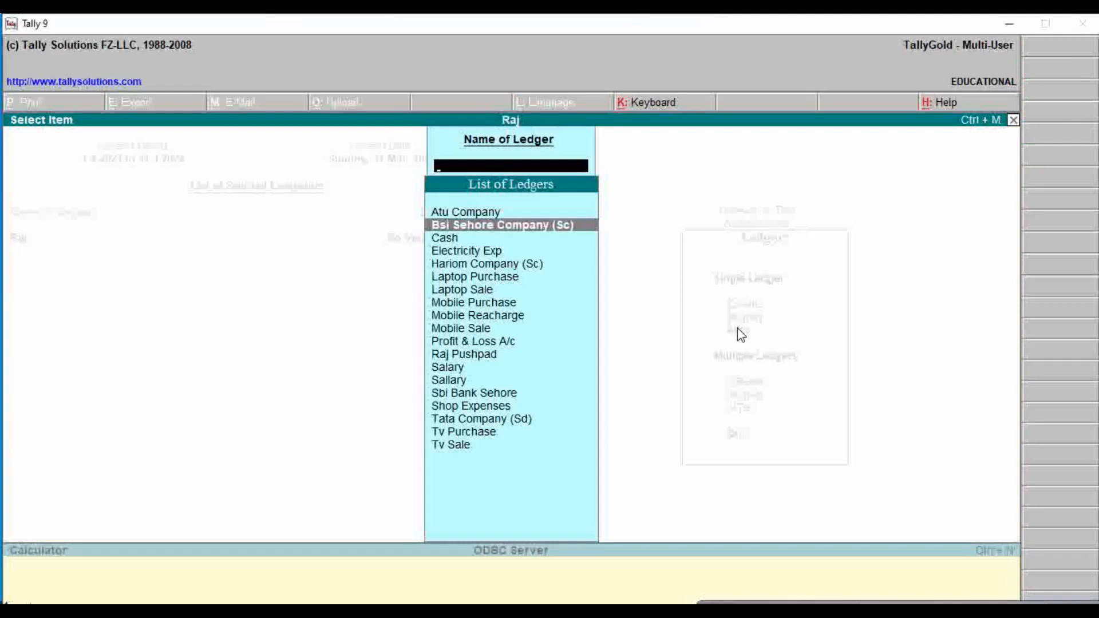
{"action": "key", "text": "Down"}
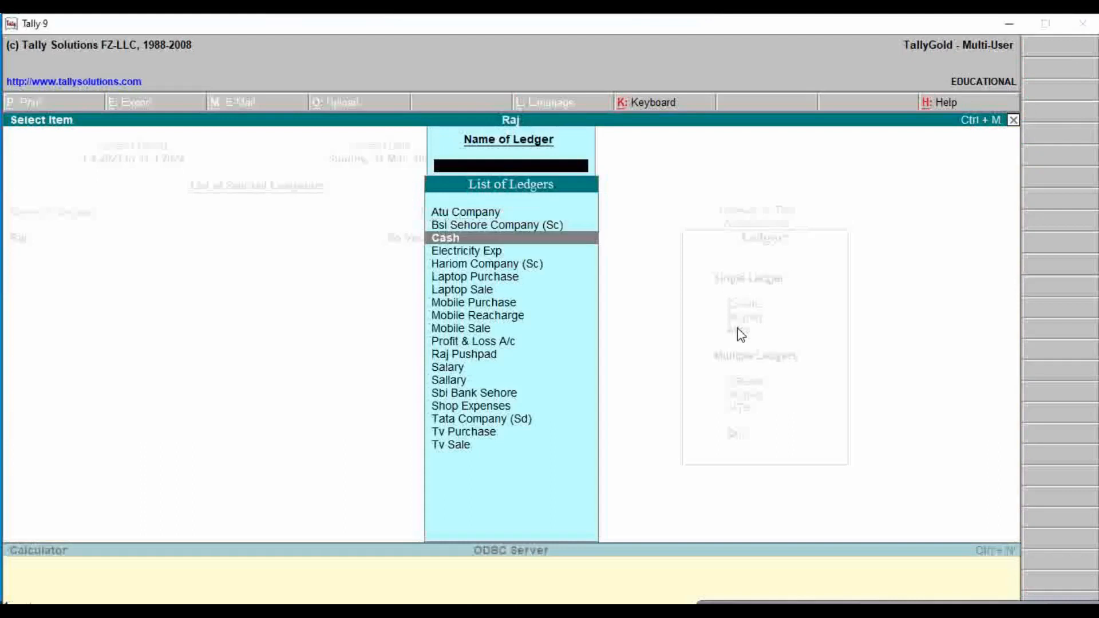
{"action": "key", "text": "Down"}
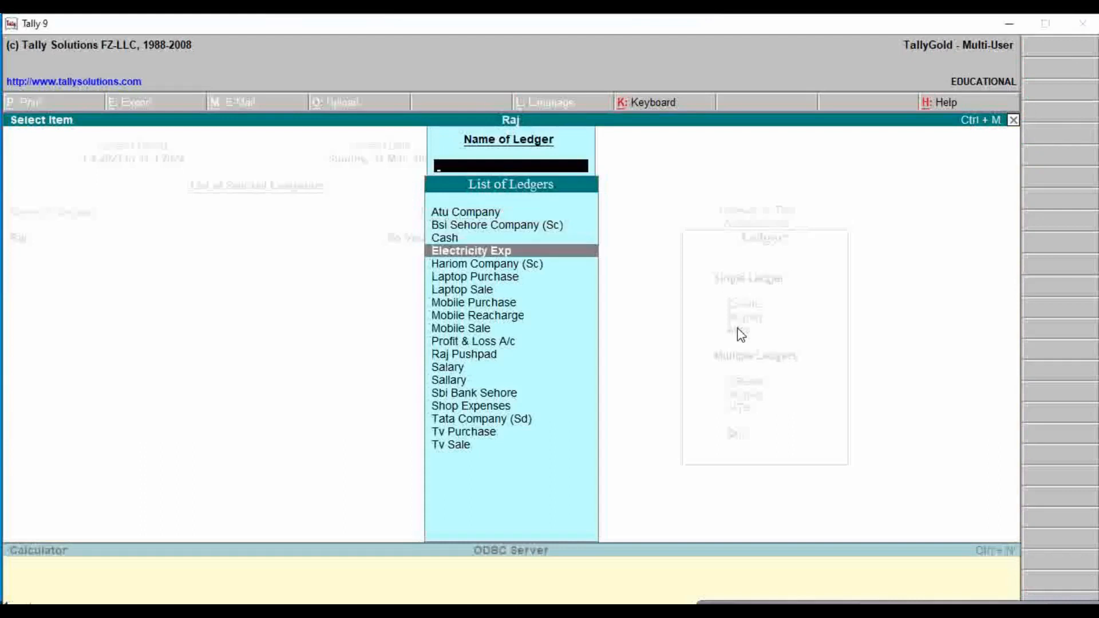
{"action": "key", "text": "Up"}
{"action": "key", "text": "Up"}
{"action": "key", "text": "Return"}
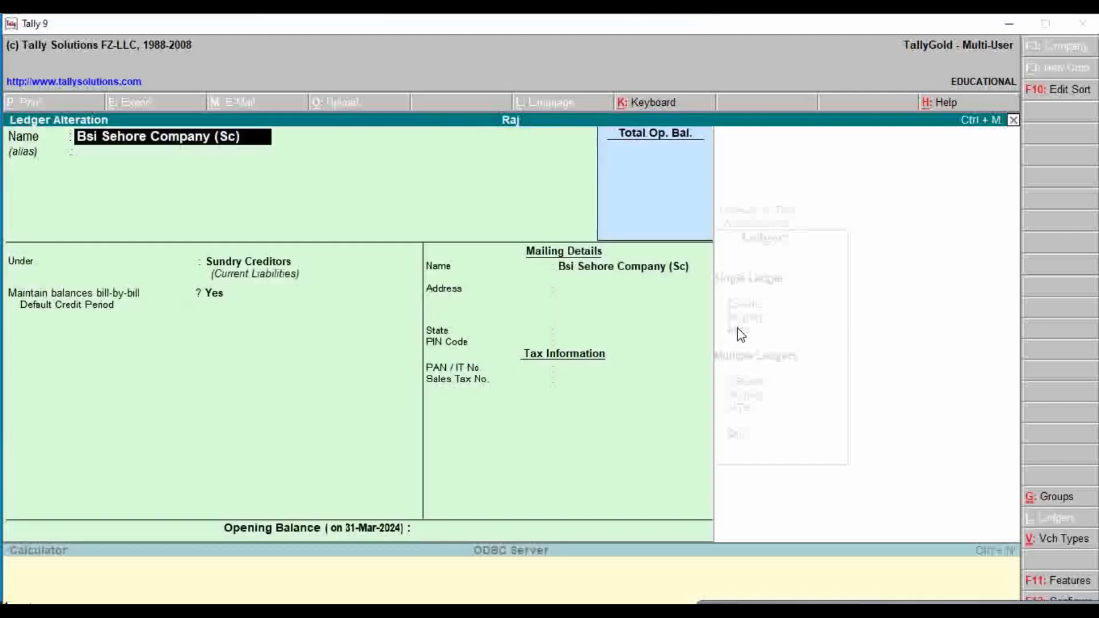
Step: Change the ledger's group to Sundry Debtors, then request its deletion with Alt+D
{"action": "key", "text": "Return"}
{"action": "key", "text": "Return"}
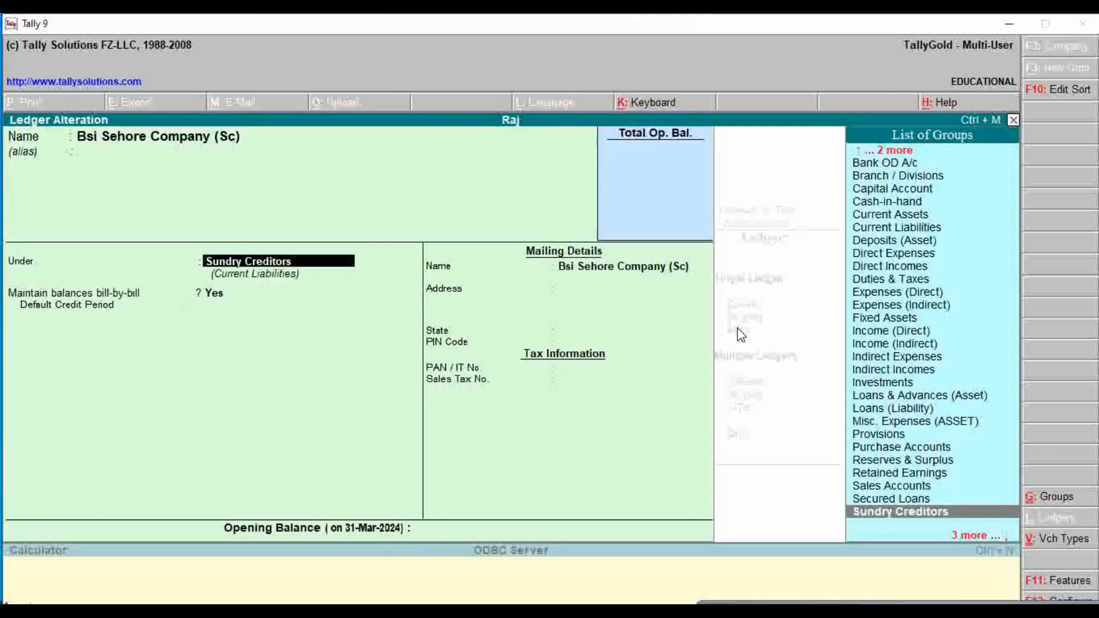
{"action": "key", "text": "Down"}
{"action": "key", "text": "Down"}
{"action": "key", "text": "Up"}
{"action": "key", "text": "Up"}
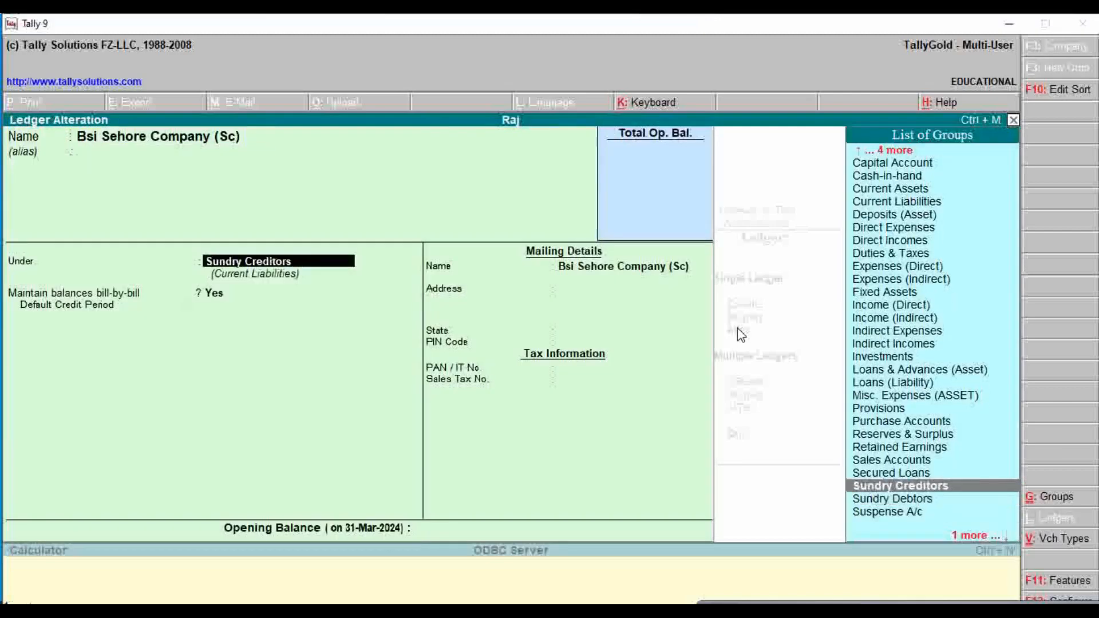
{"action": "key", "text": "Down"}
{"action": "key", "text": "Return"}
{"action": "key", "text": "Return"}
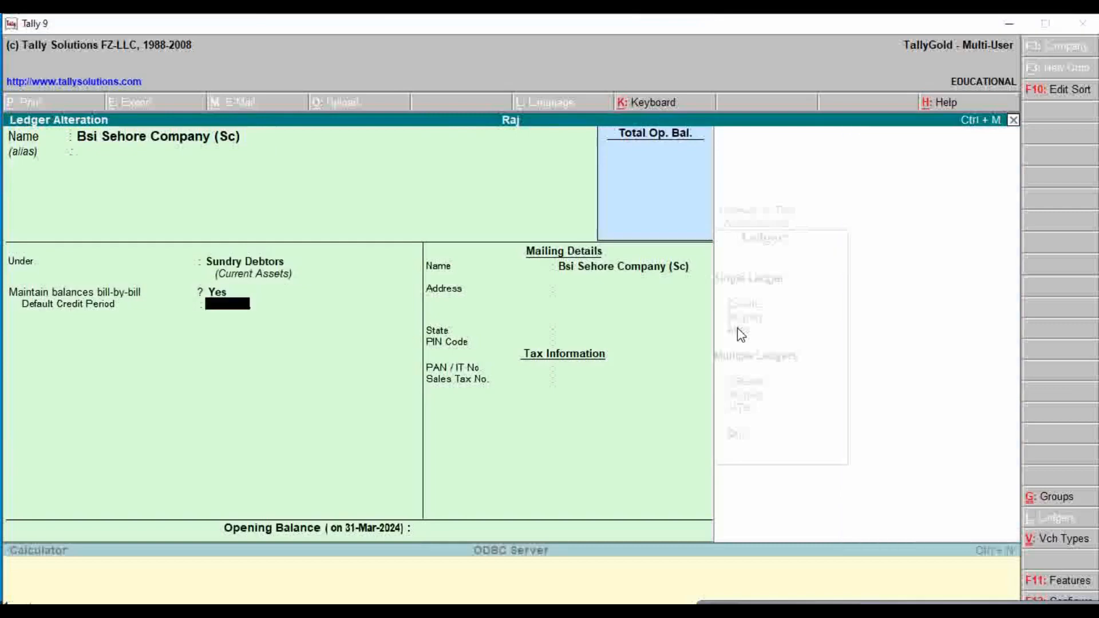
{"action": "key", "text": "BackSpace"}
{"action": "key", "text": "BackSpace"}
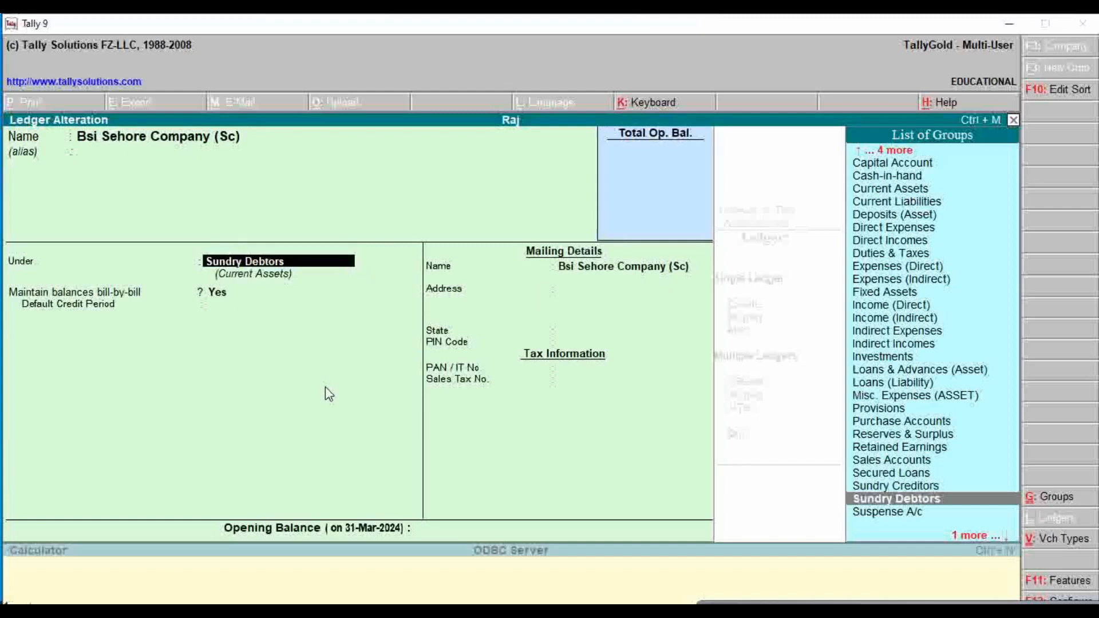
{"action": "key", "text": "alt+d"}
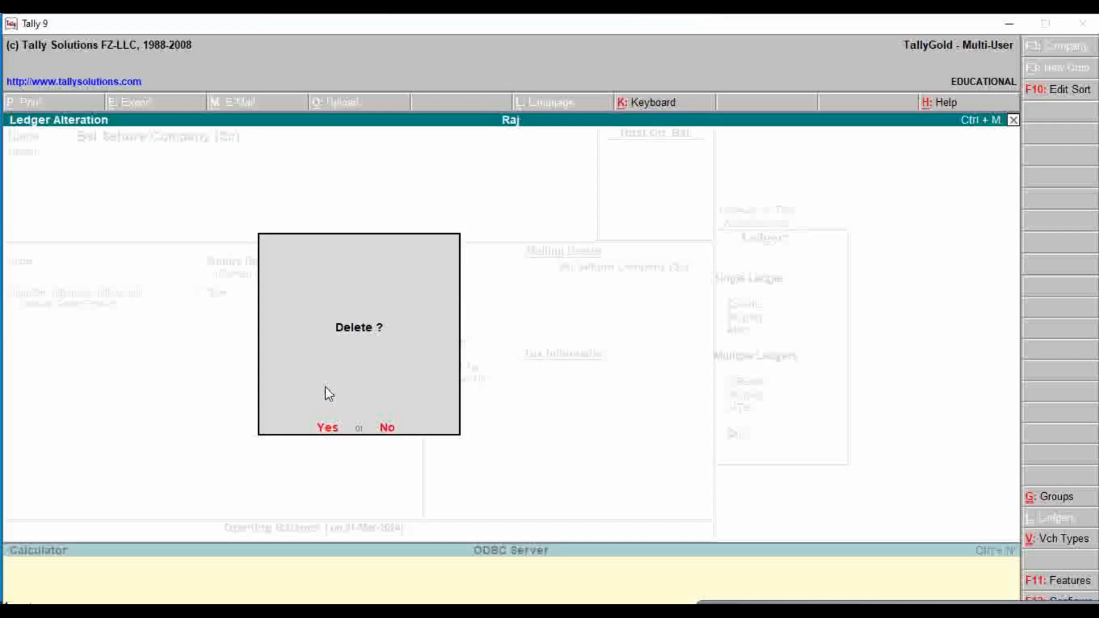
Step: Confirm deleting Bsi Sehore Company (Sc) and go back to the Gateway of Tally
{"action": "key", "text": "y"}
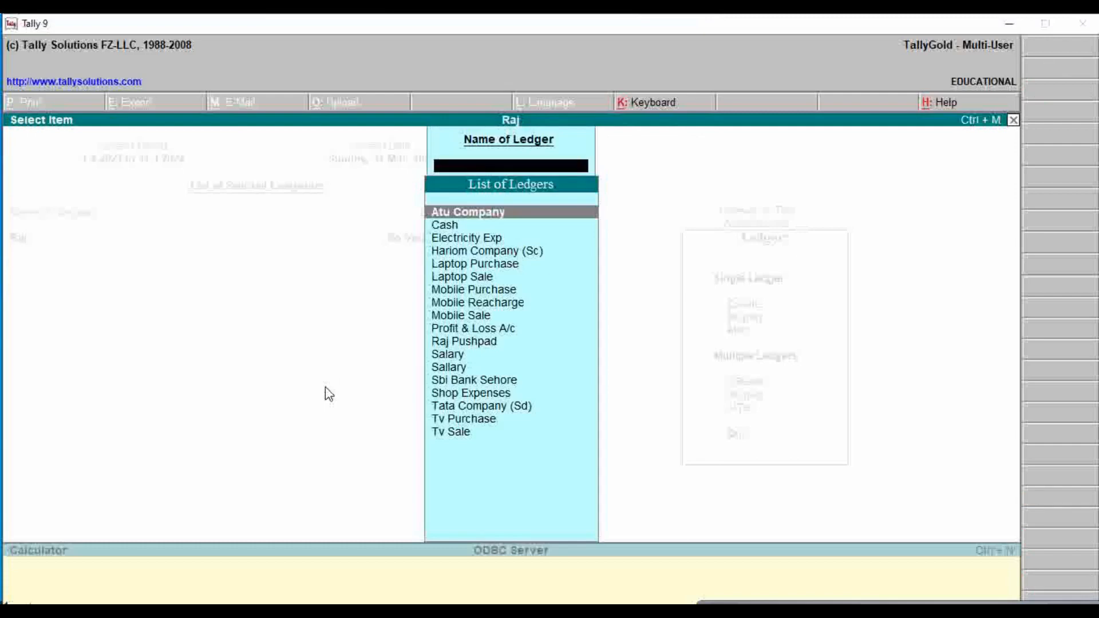
{"action": "key", "text": "Escape"}
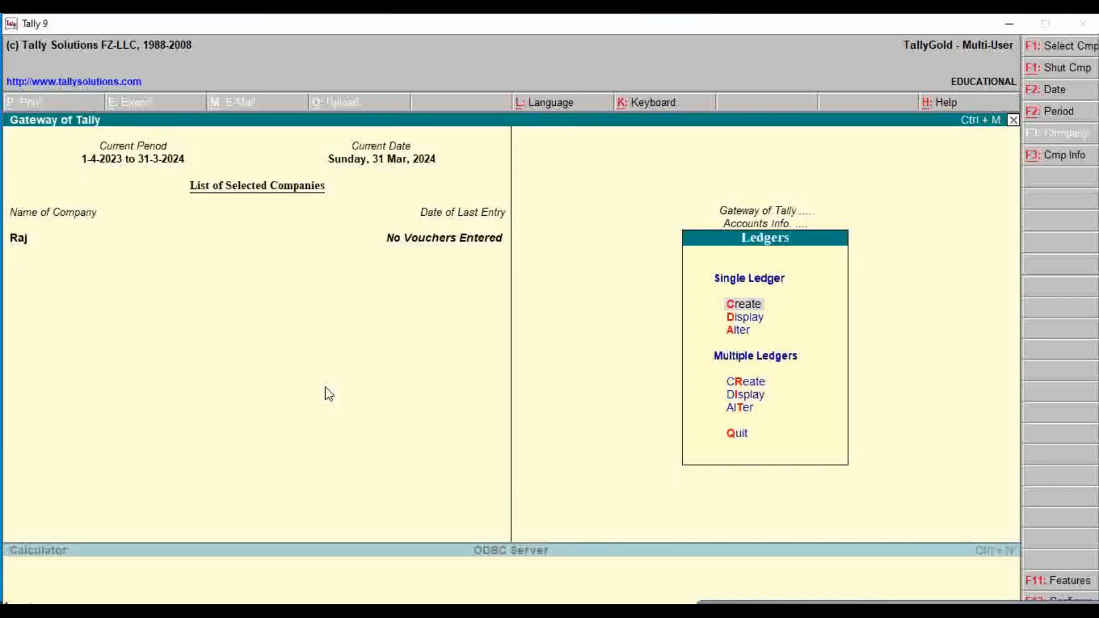
{"action": "key", "text": "Escape"}
{"action": "key", "text": "Escape"}
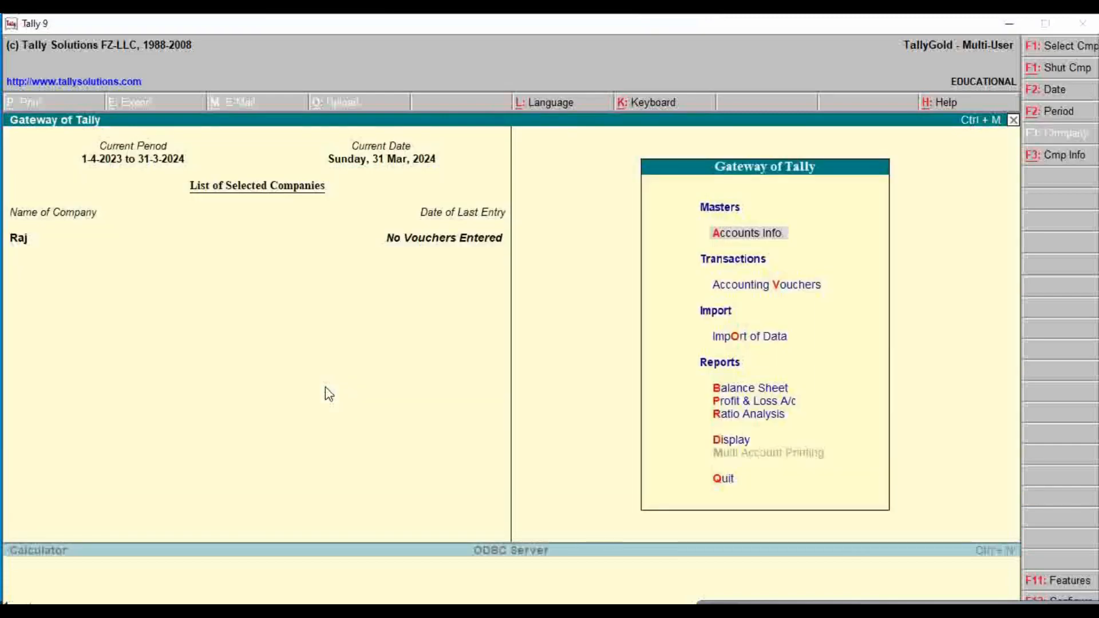